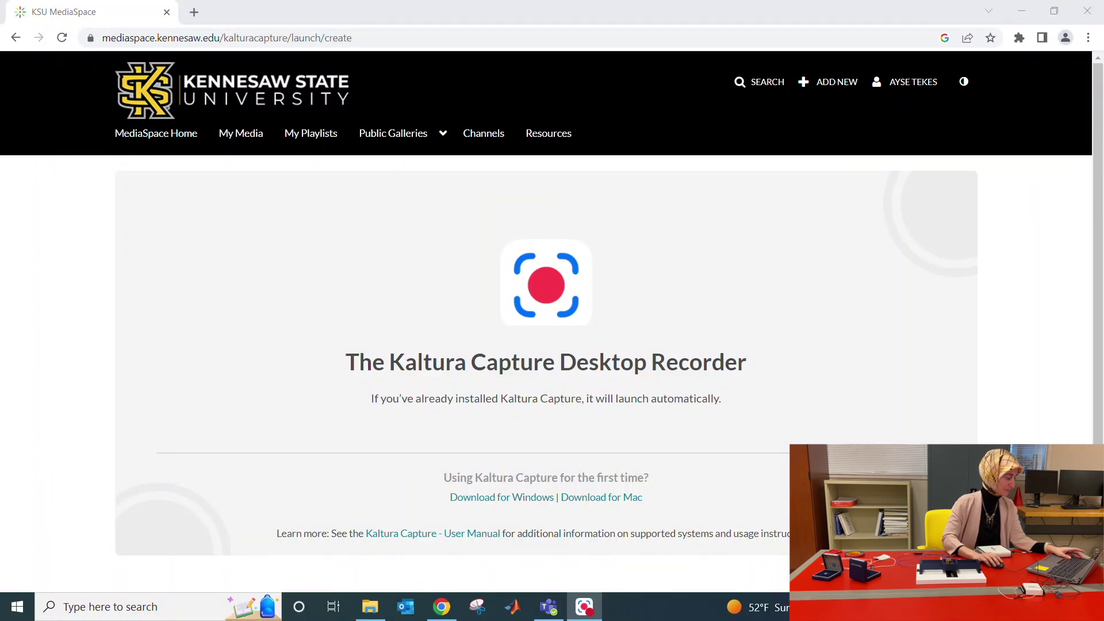
# Step: Launch NI SignalExpress 2015, create an empty SignalExpress project and maximize its window
pyautogui.click(201, 604)
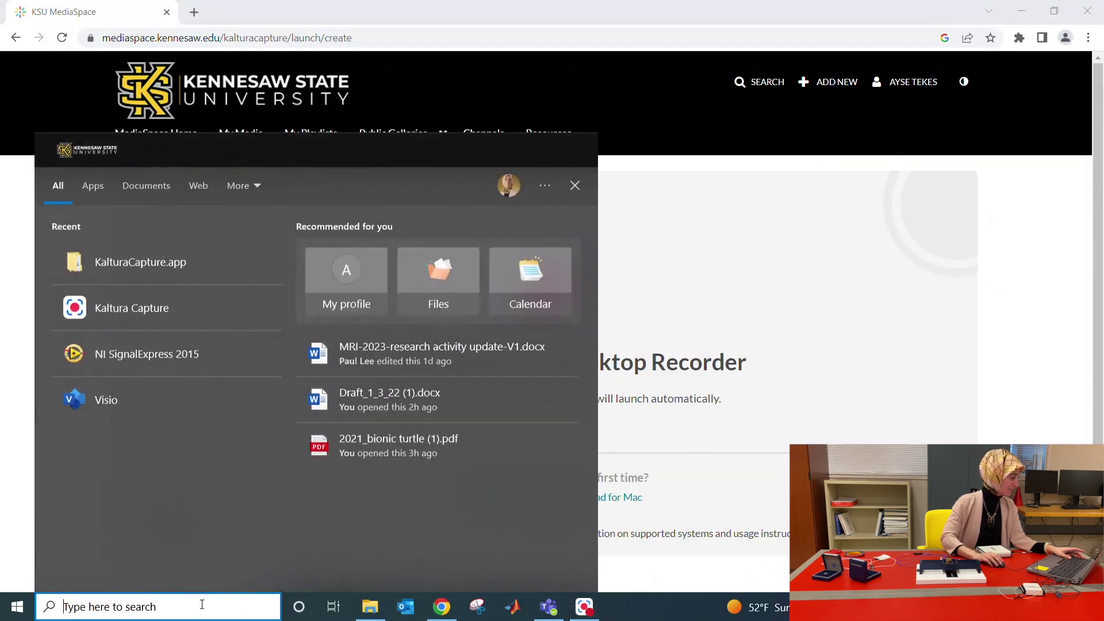
pyautogui.write('ni signa')
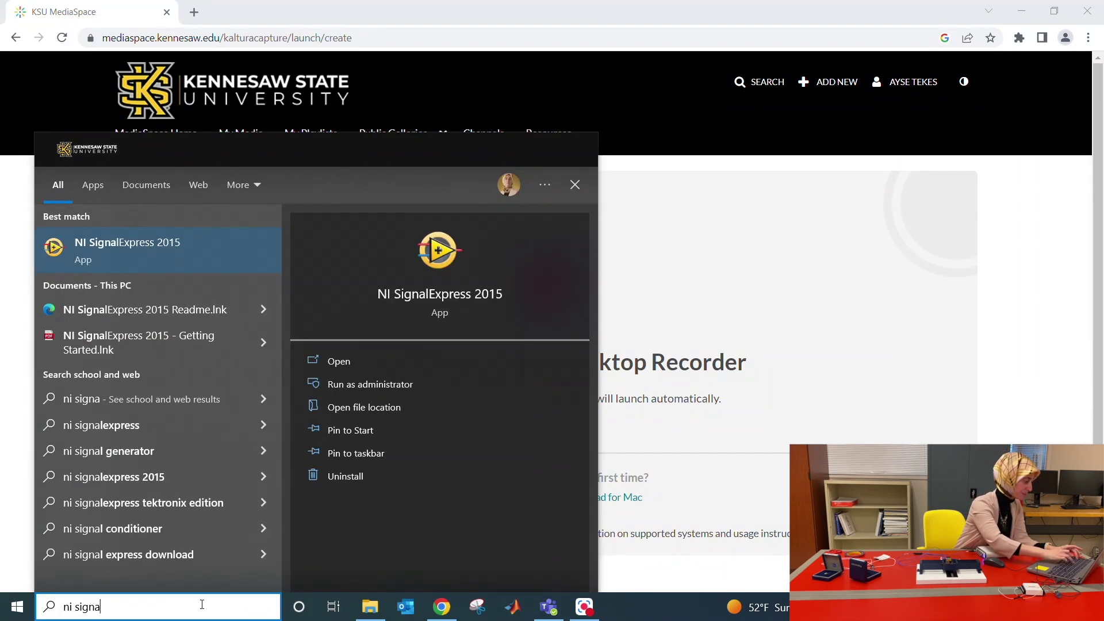
pyautogui.click(172, 247)
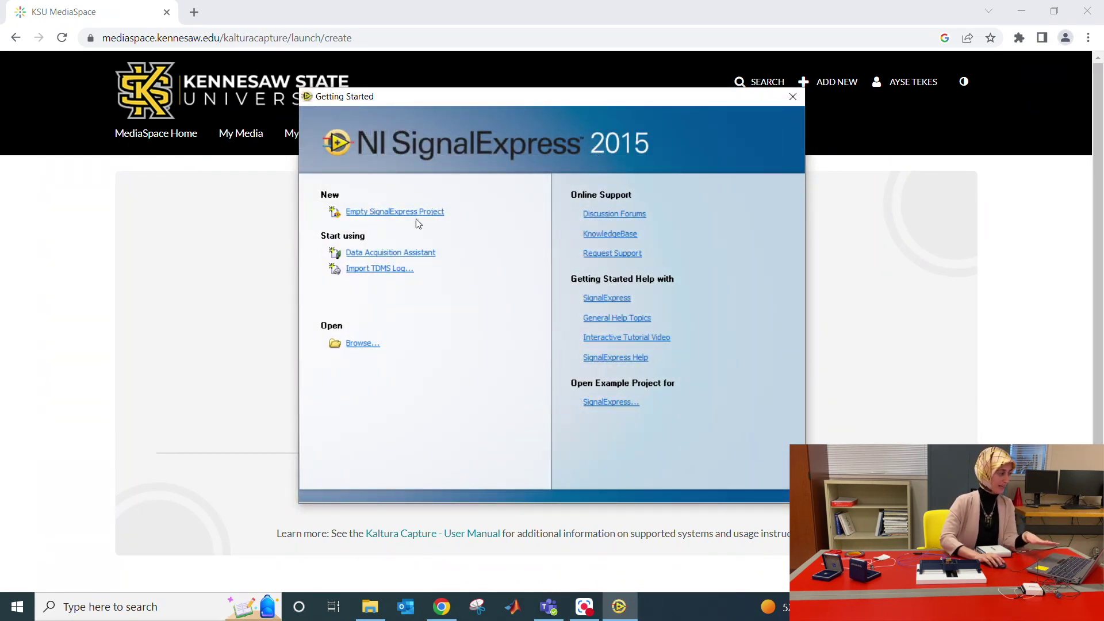
pyautogui.click(398, 212)
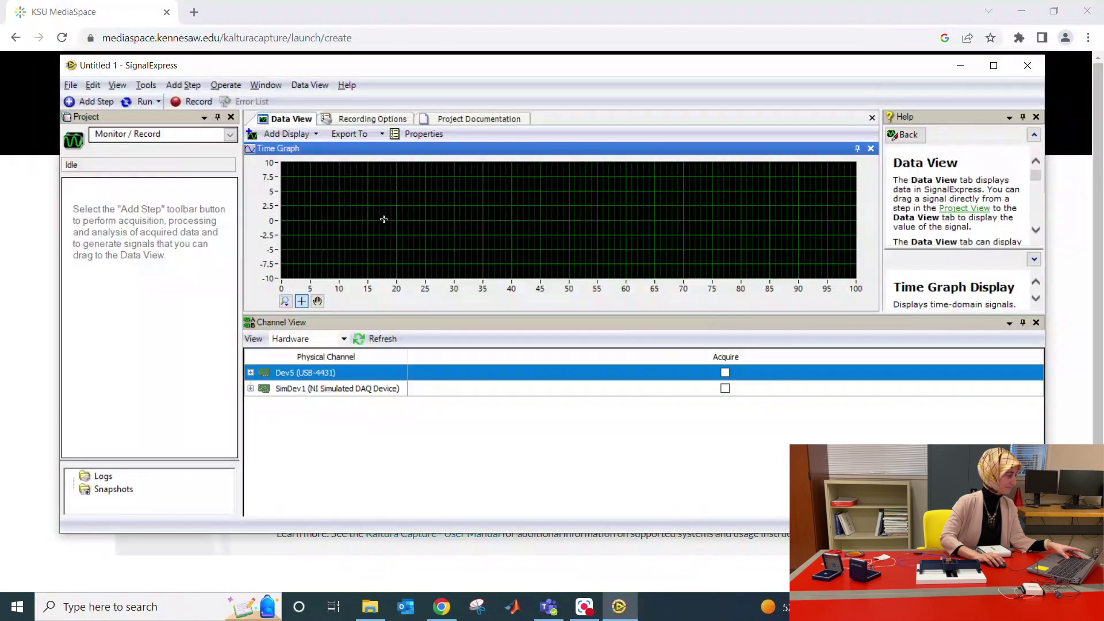
pyautogui.doubleClick(345, 63)
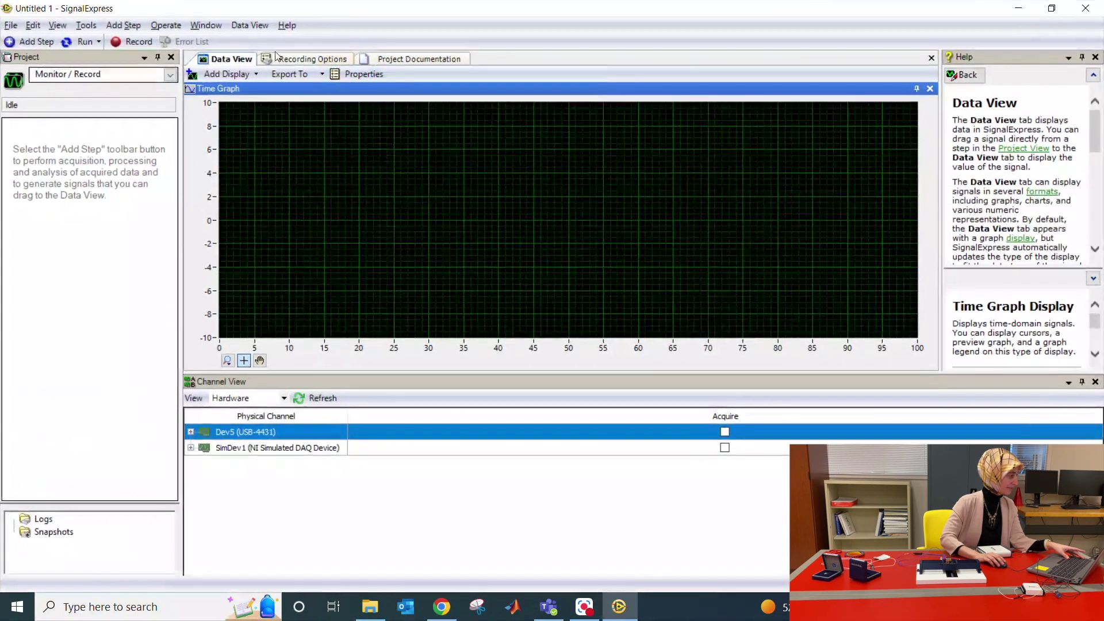
# Step: Add a DAQmx Acquire analog input step for IEPE acceleration to the project
pyautogui.click(27, 42)
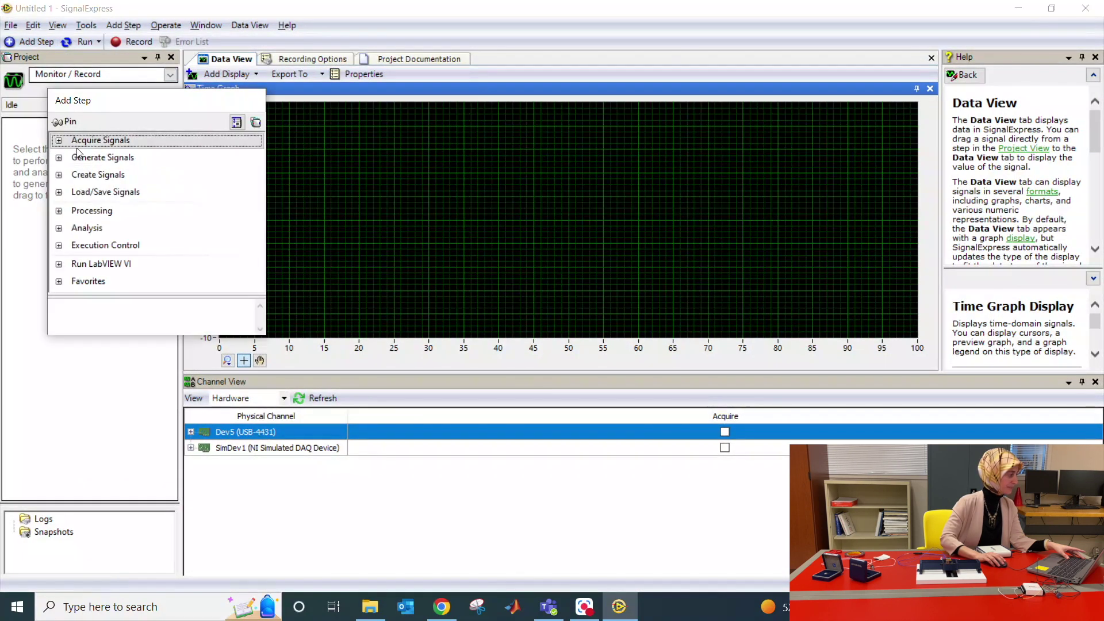
pyautogui.click(59, 140)
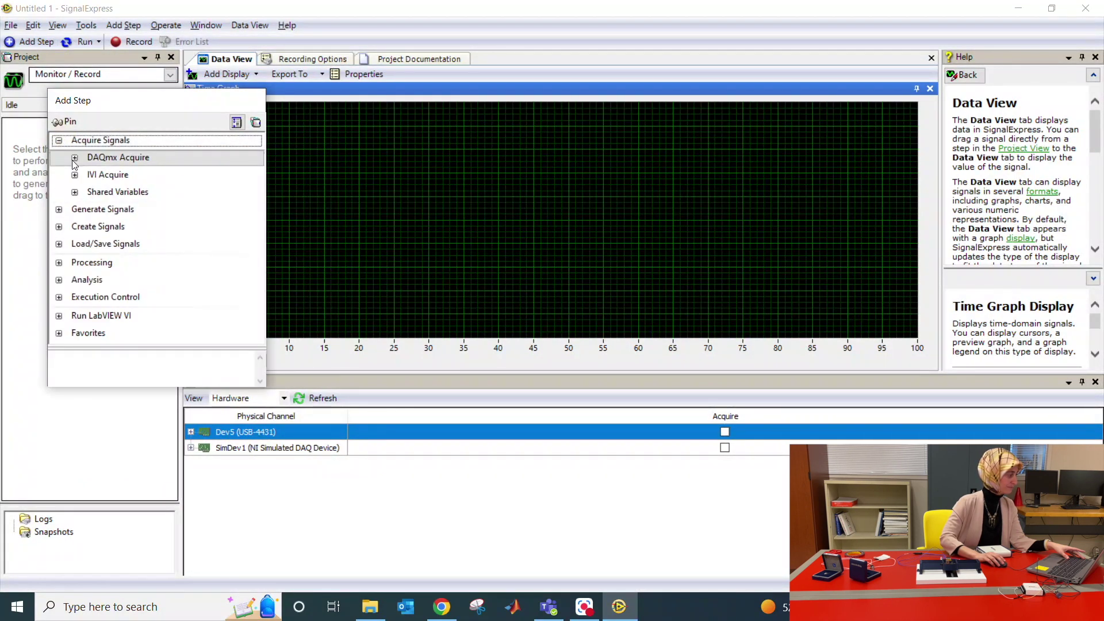
pyautogui.click(75, 158)
pyautogui.click(84, 178)
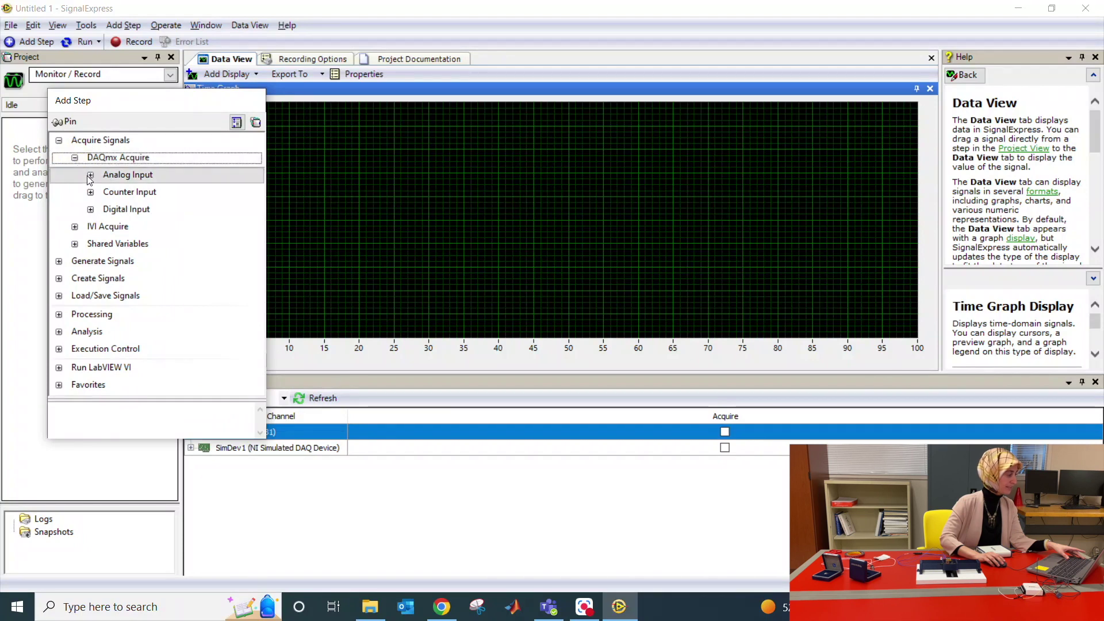
pyautogui.click(90, 175)
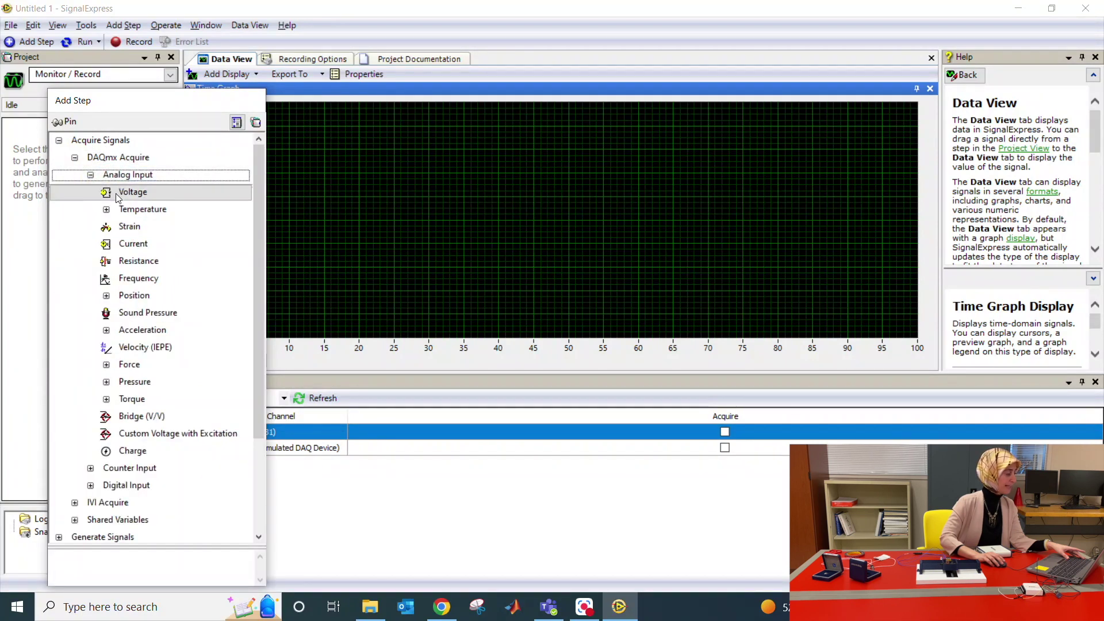
pyautogui.doubleClick(139, 332)
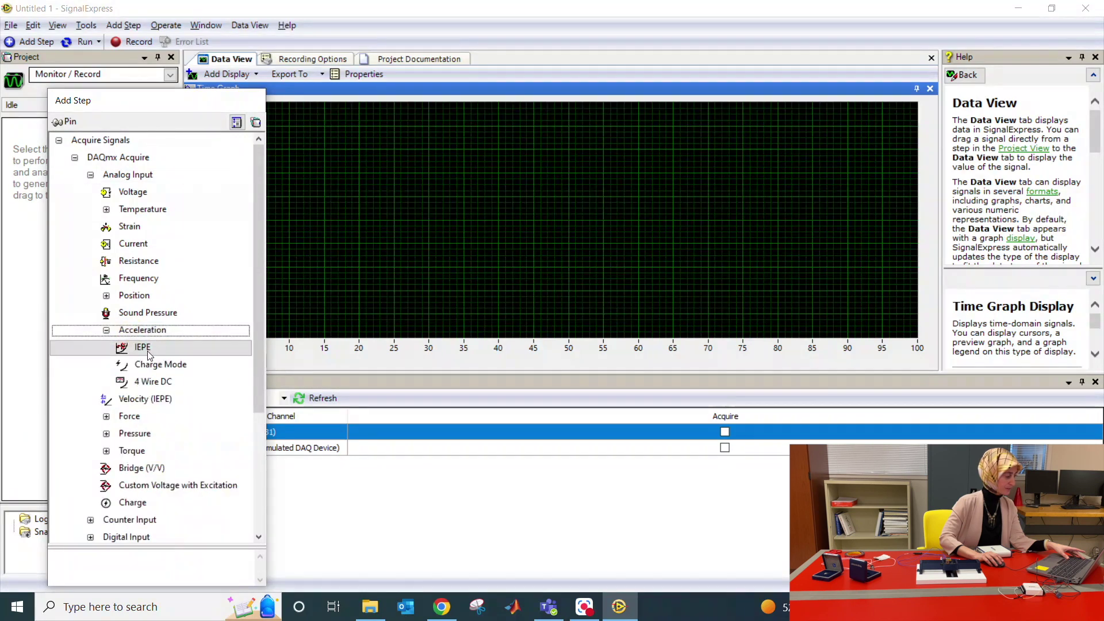
pyautogui.doubleClick(141, 347)
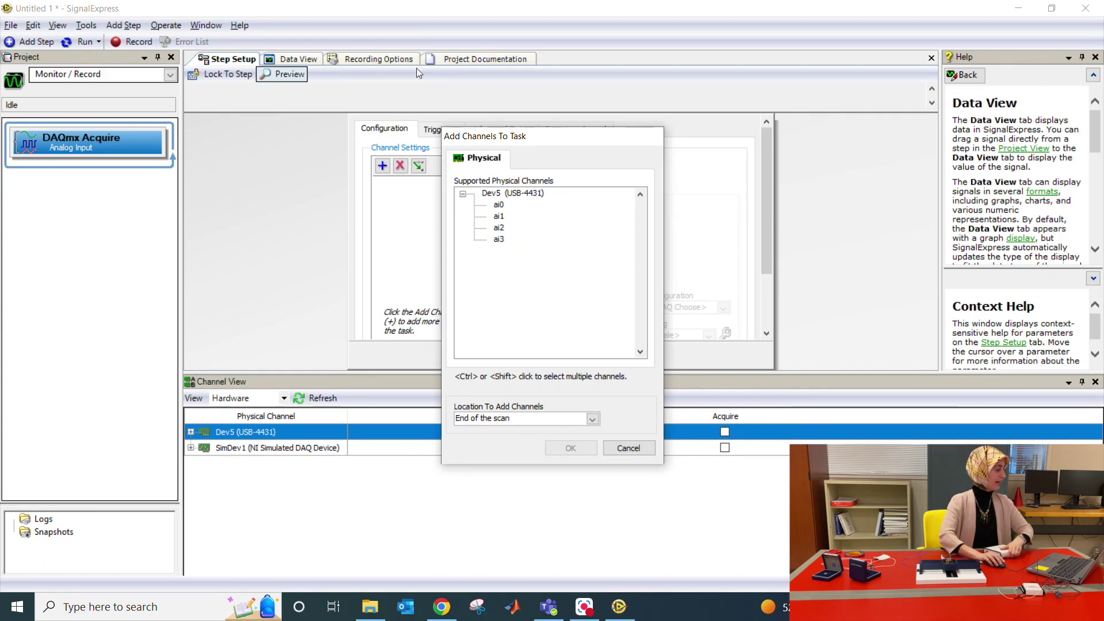
# Step: Add physical channel ai0 of the Dev5 (USB-4431) device to the acquisition task
pyautogui.click(498, 205)
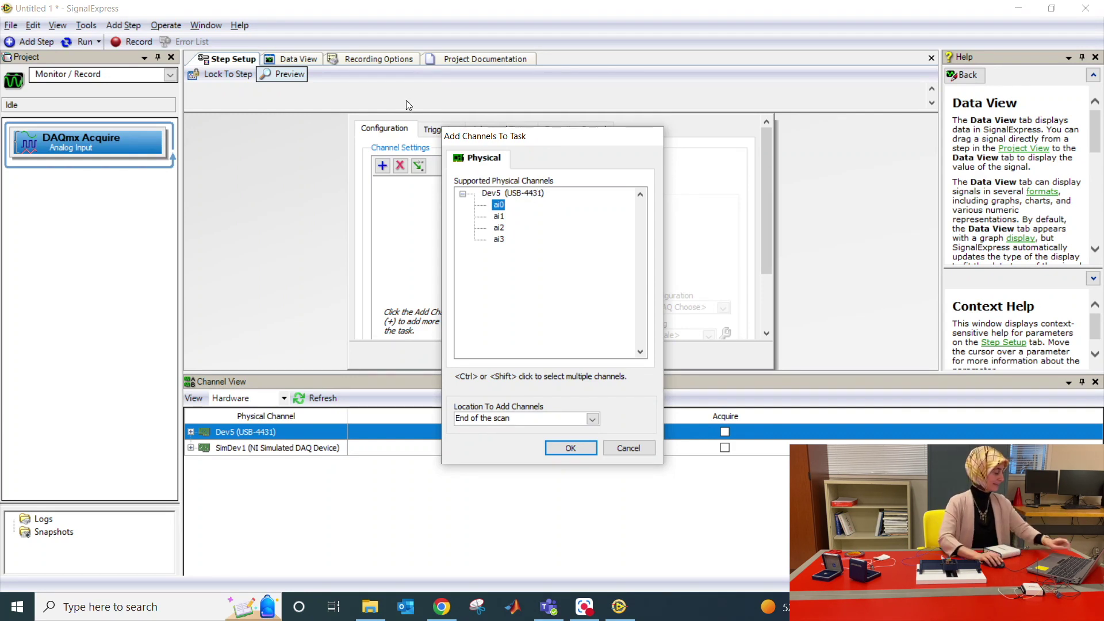
pyautogui.click(498, 206)
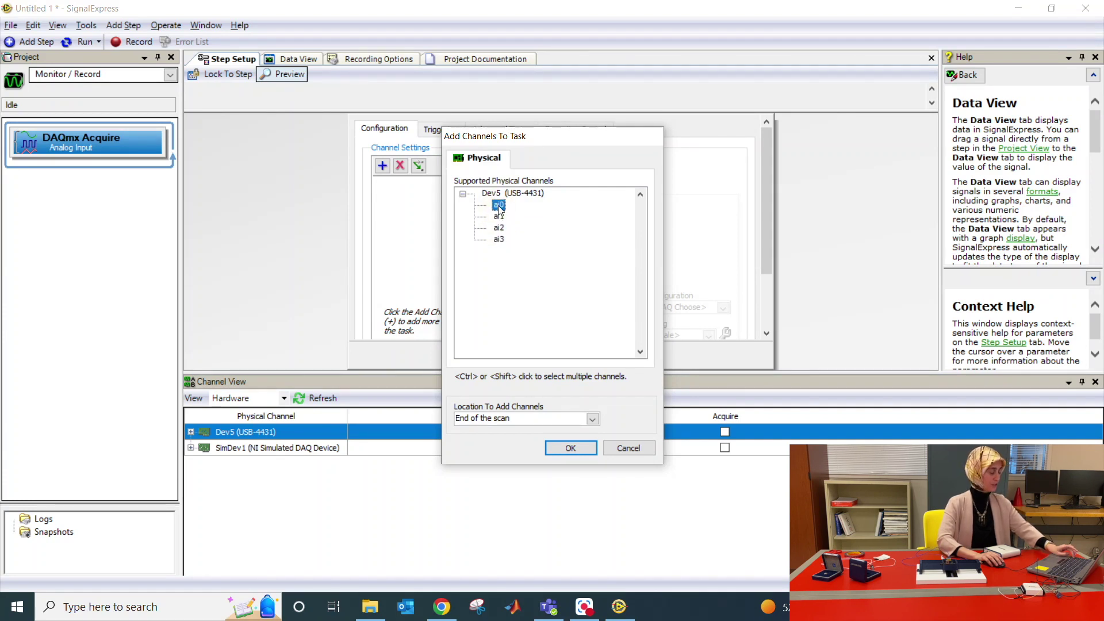
pyautogui.click(572, 447)
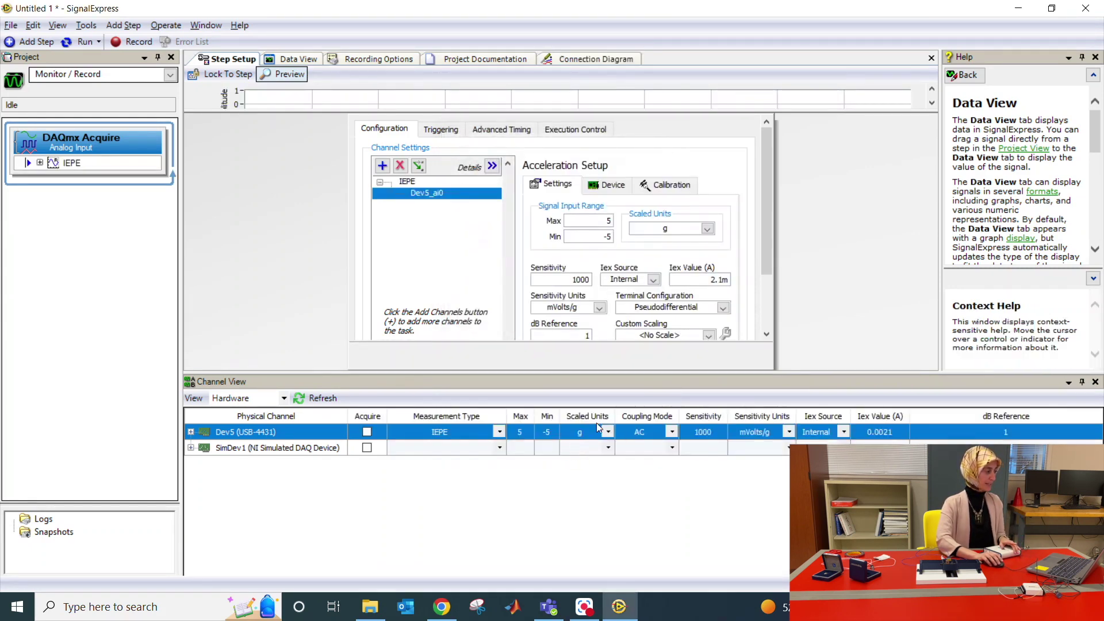
# Step: Set the acceleration input range to 0 to 10 g, the sensitivity to 10.12 mVolts/g and the sampling rate to 2k Hz
pyautogui.moveTo(800, 372); pyautogui.dragTo(786, 465)
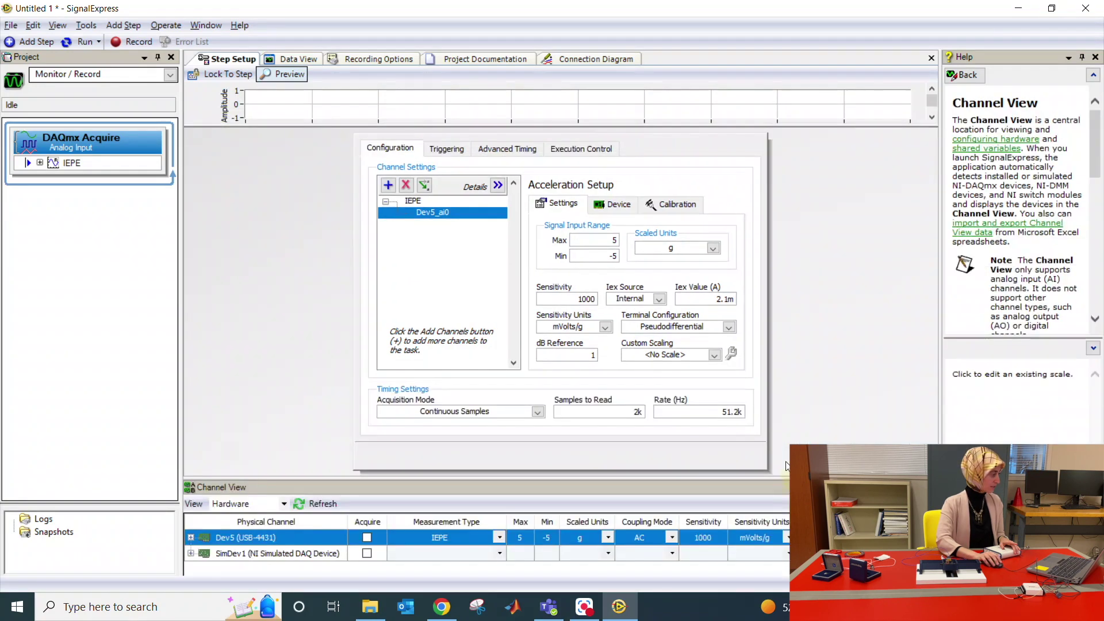
pyautogui.write('0')
pyautogui.doubleClick(613, 239)
pyautogui.write('10')
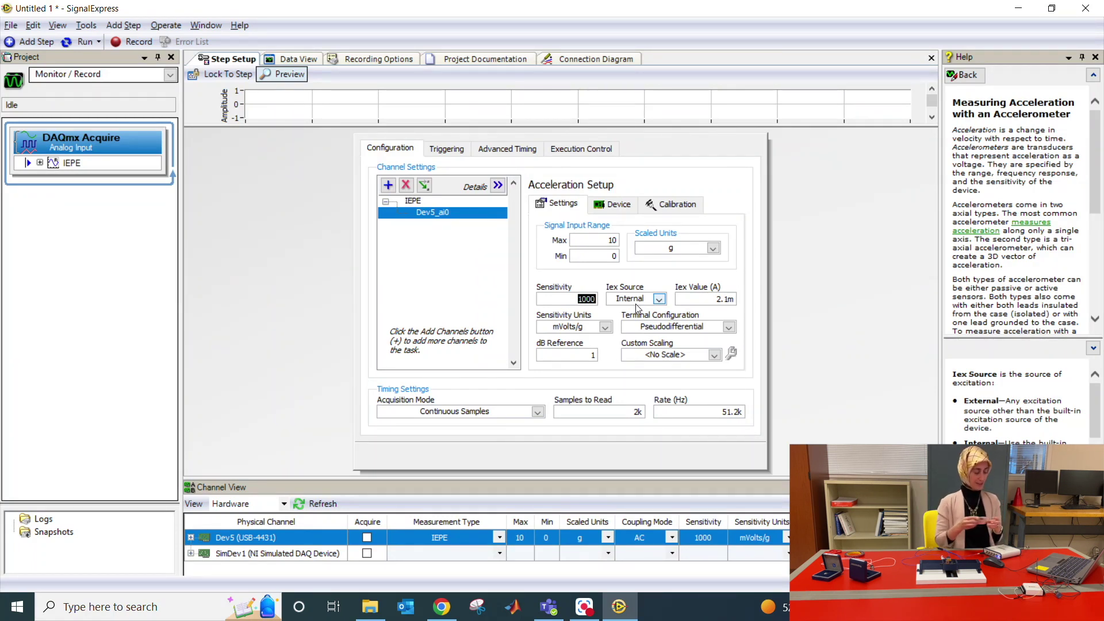
pyautogui.write('10.12')
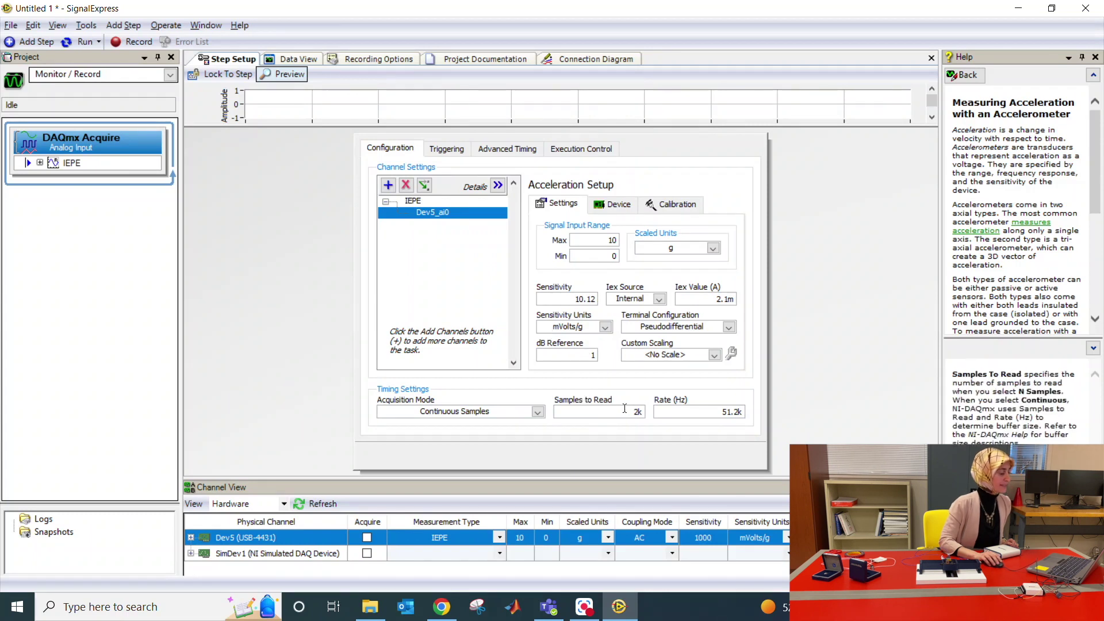
pyautogui.click(707, 413)
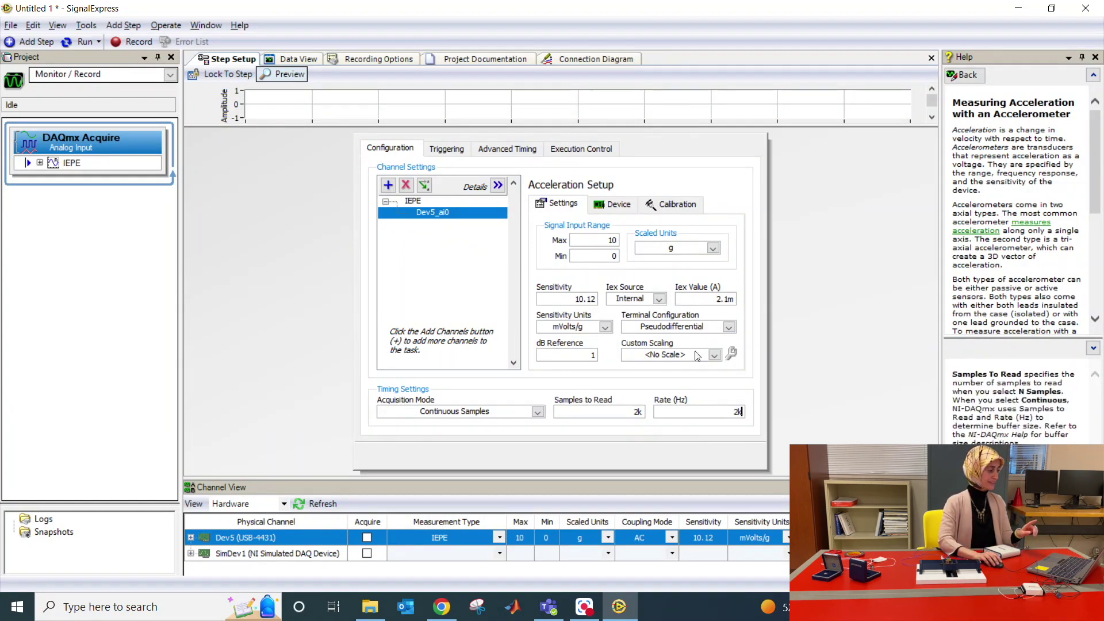
# Step: Enlarge the signal preview graph, and run and stop a trial acquisition of the accelerometer signal
pyautogui.moveTo(606, 126); pyautogui.dragTo(610, 488)
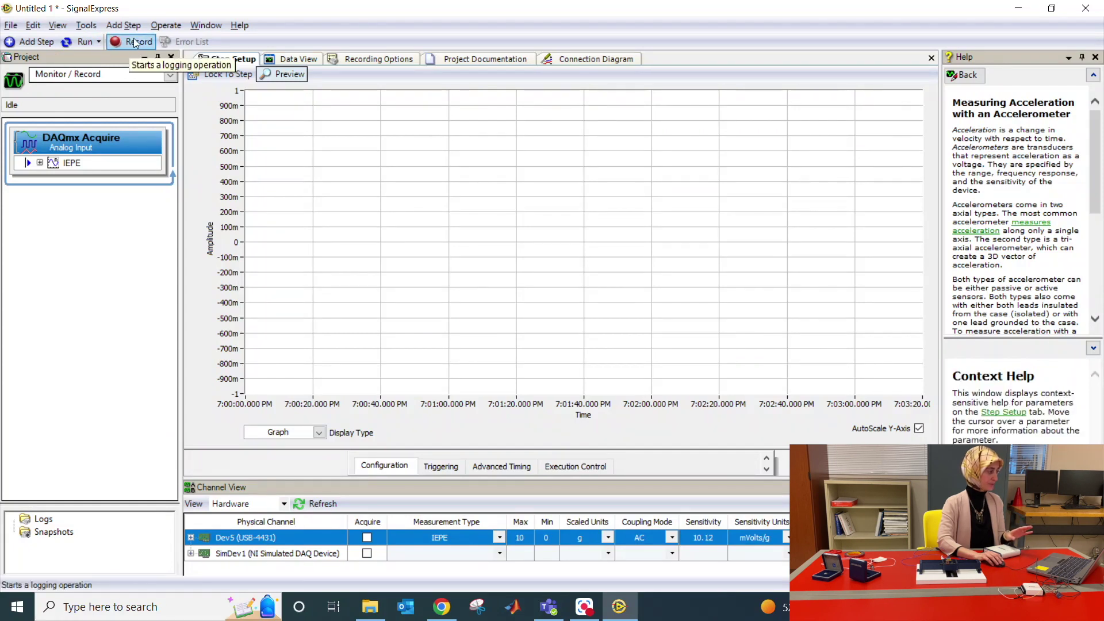
pyautogui.click(79, 49)
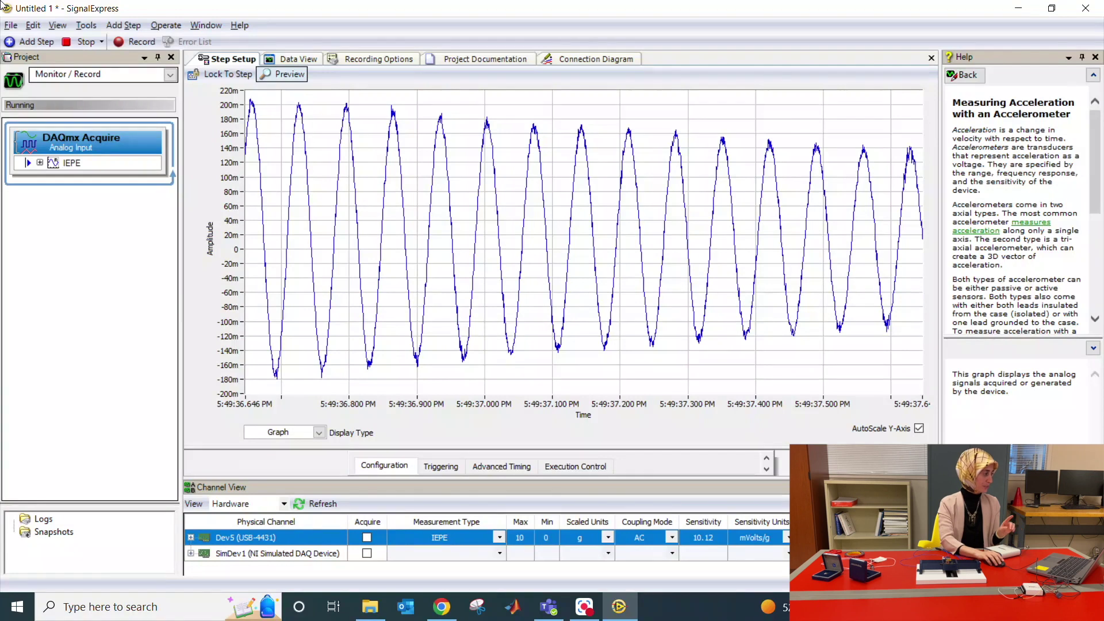
pyautogui.click(78, 43)
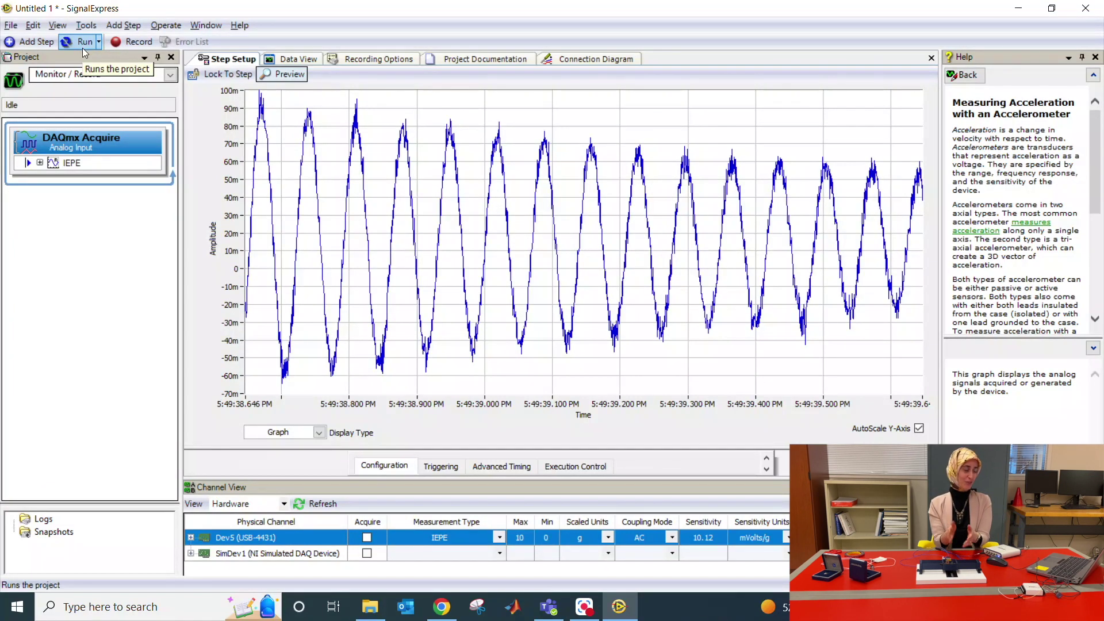
# Step: Record a log of the IEPE signal with its Dev5_ai0 channel included, and stop the recording
pyautogui.click(126, 45)
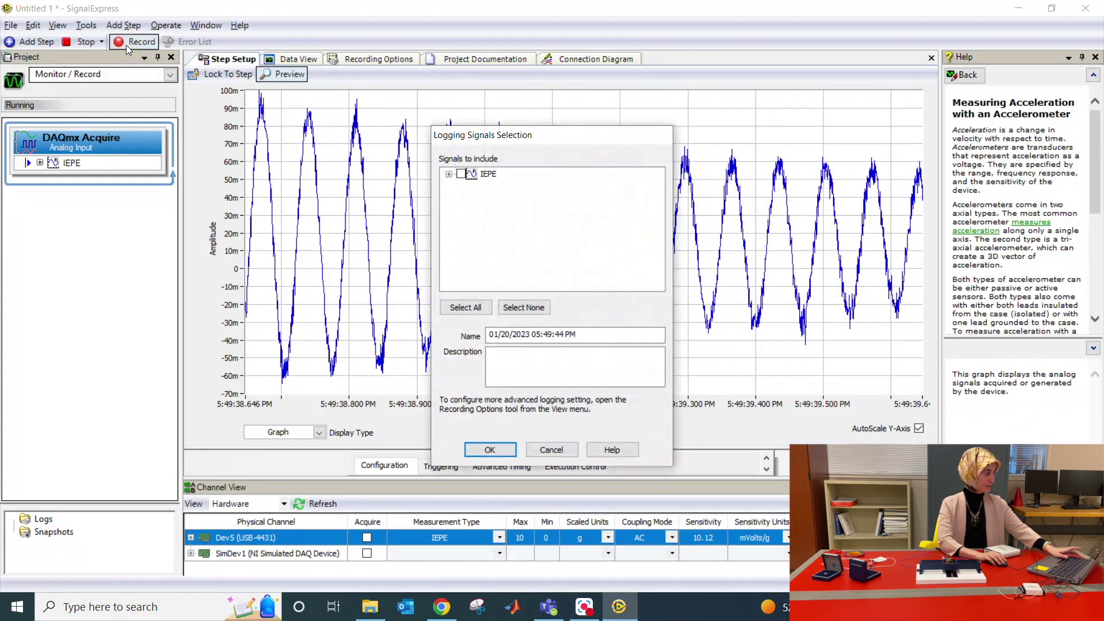
pyautogui.click(449, 174)
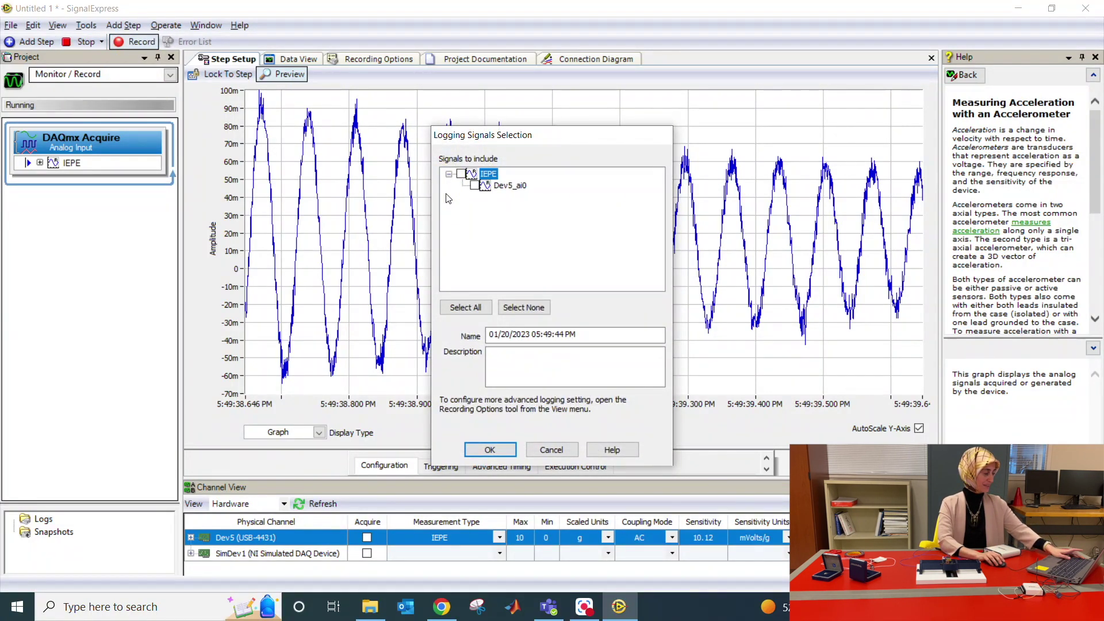
pyautogui.click(474, 188)
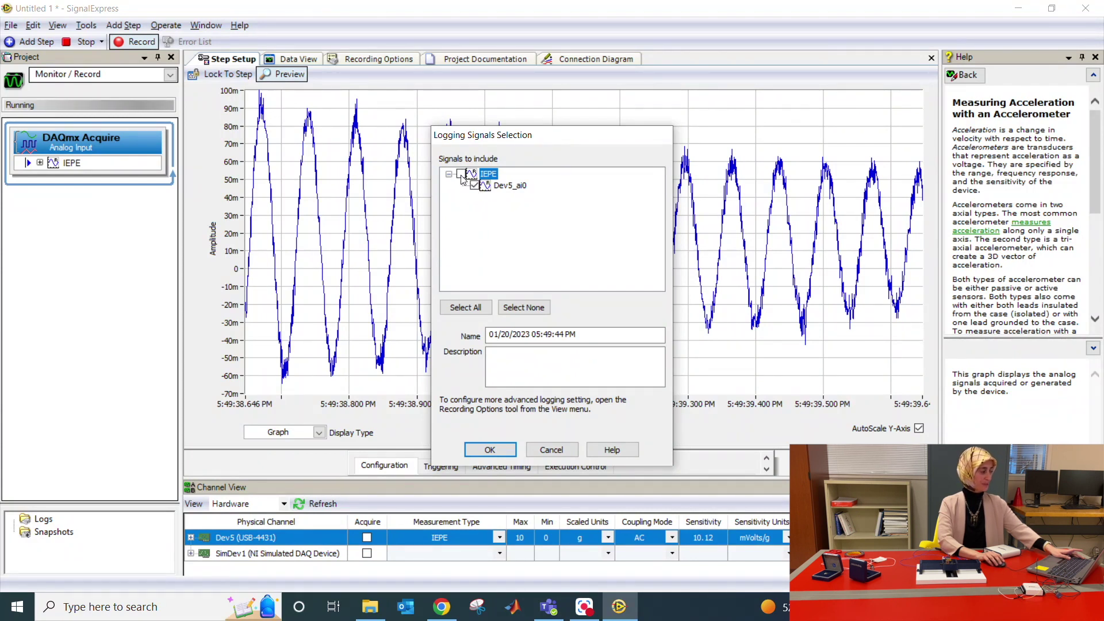
pyautogui.click(461, 175)
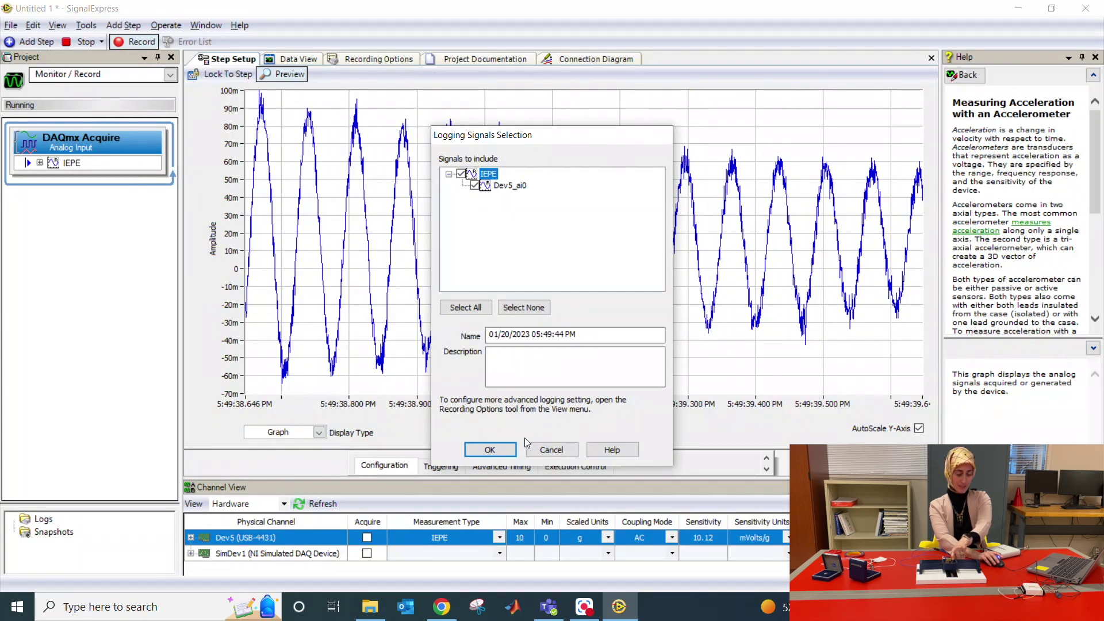
pyautogui.click(496, 454)
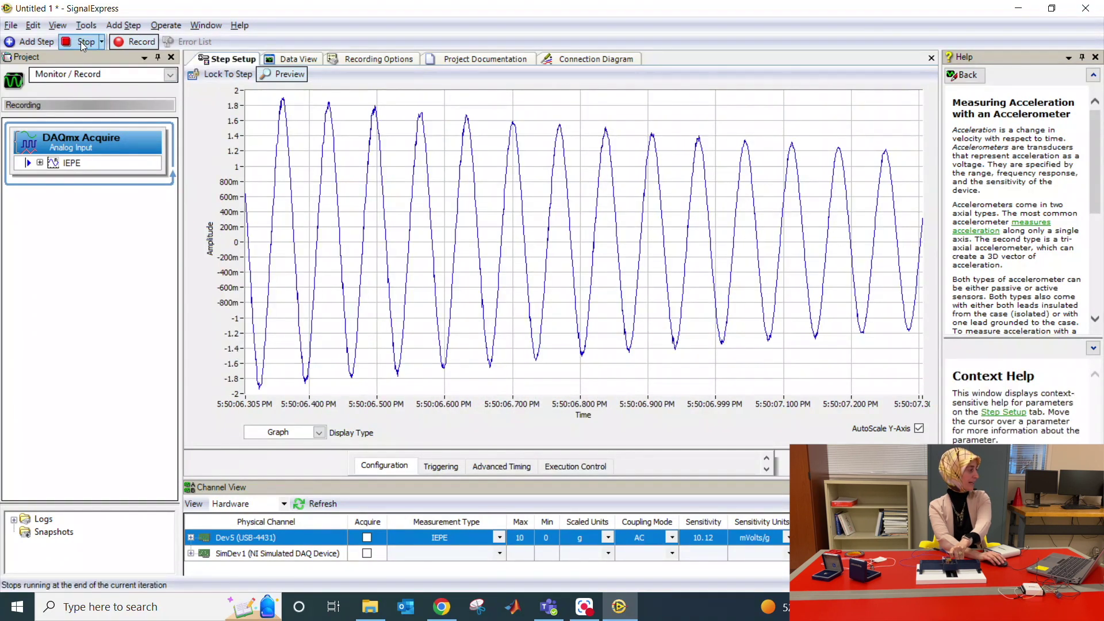
pyautogui.click(82, 43)
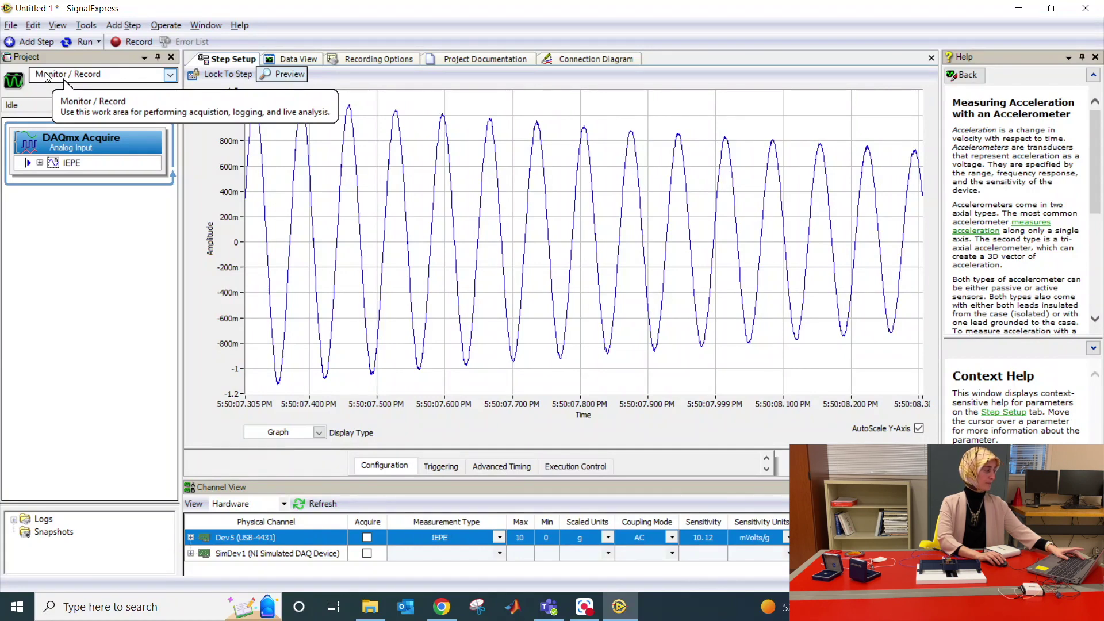
# Step: Plot the recorded log's Dev5_ai0 signal on the time graph in the Playback work area and play it back
pyautogui.click(170, 76)
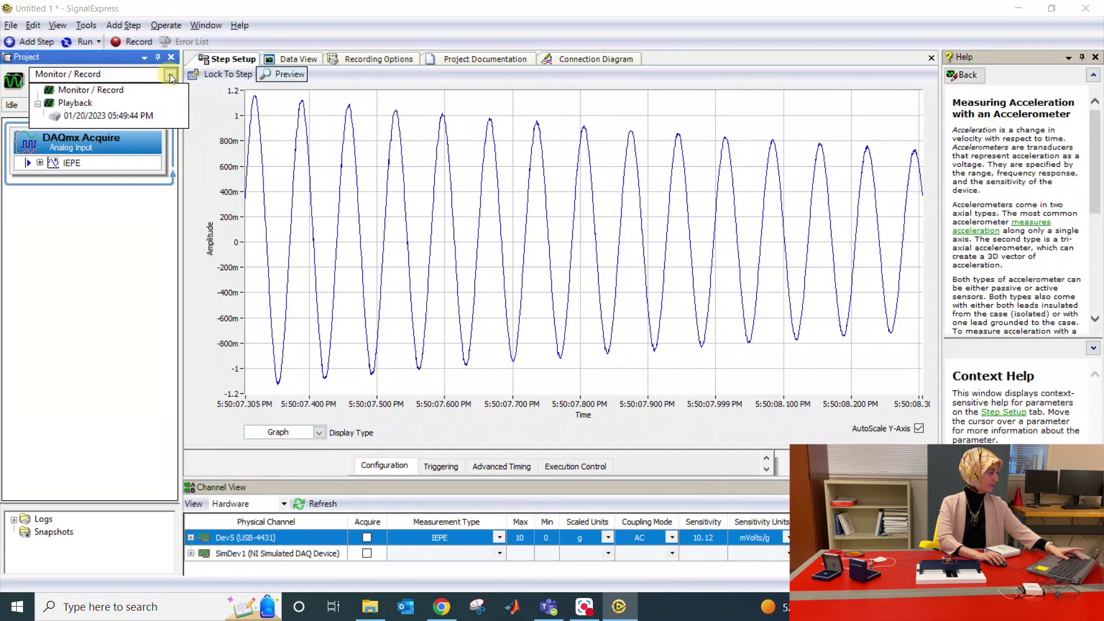
pyautogui.click(76, 103)
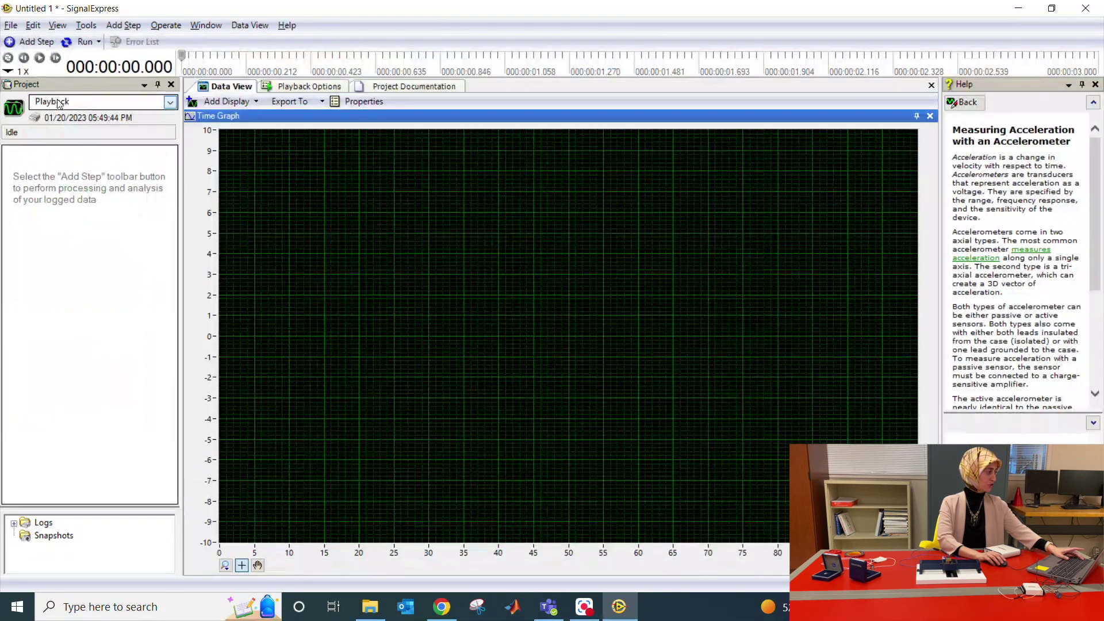
pyautogui.click(14, 524)
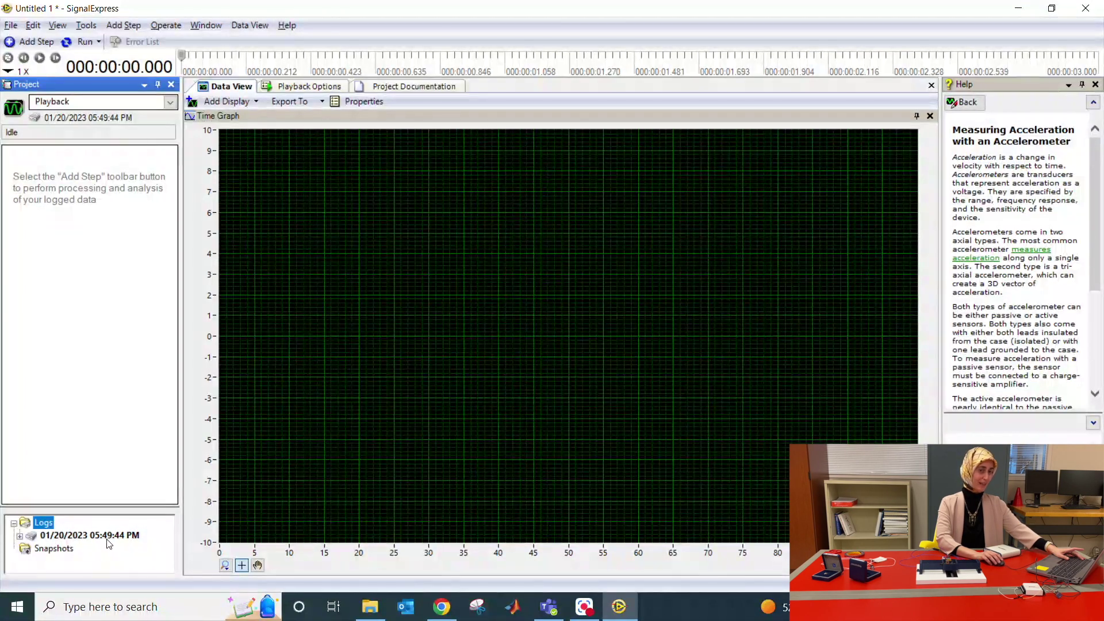
pyautogui.click(19, 537)
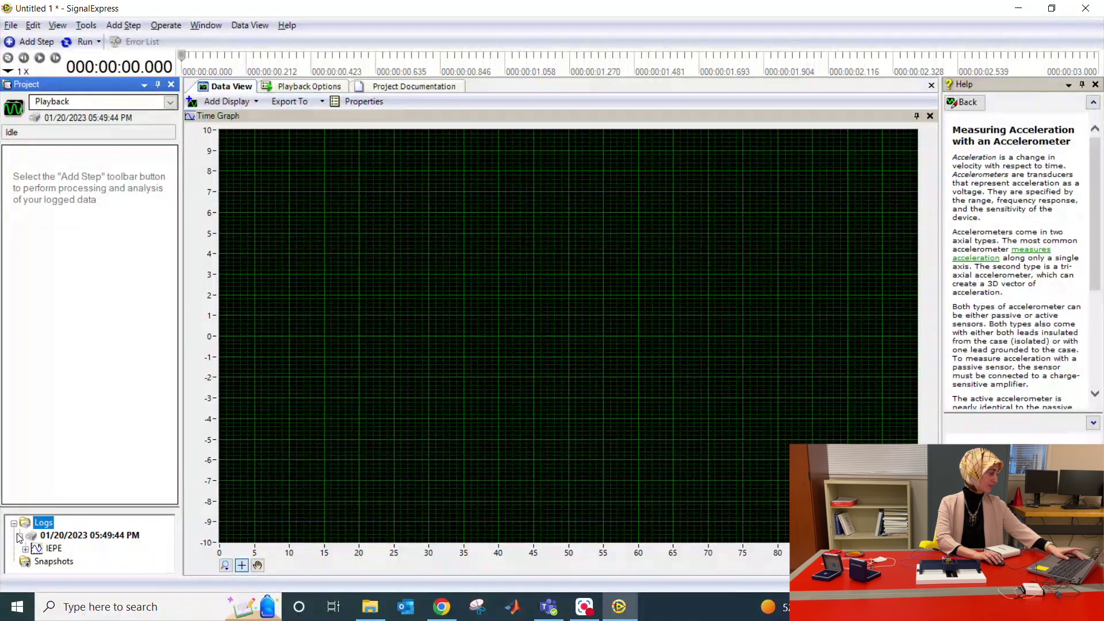
pyautogui.click(36, 550)
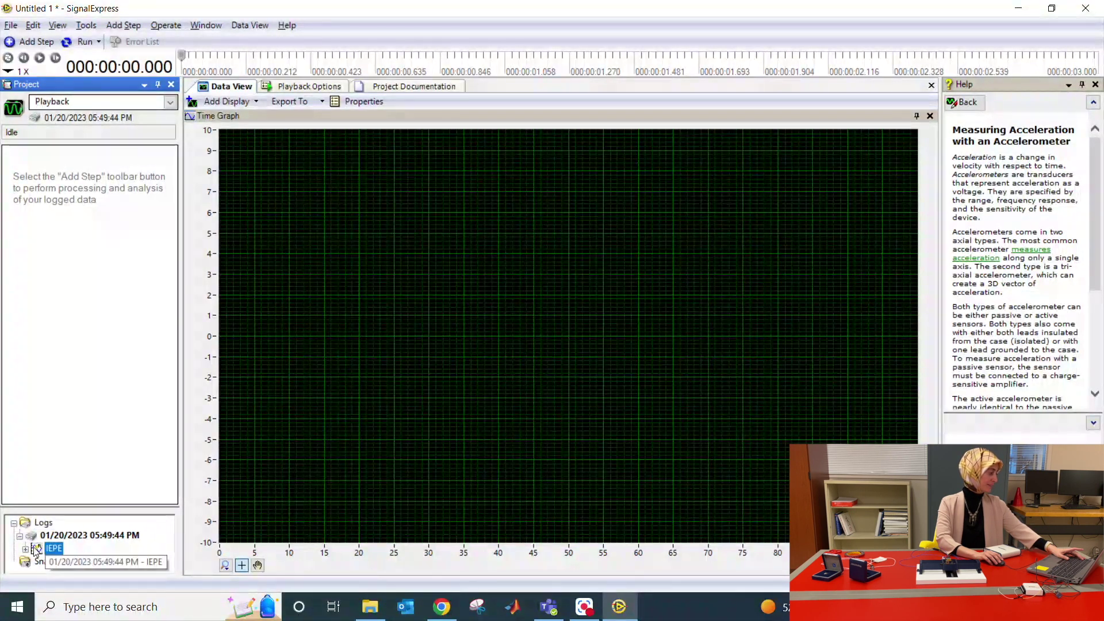
pyautogui.click(25, 549)
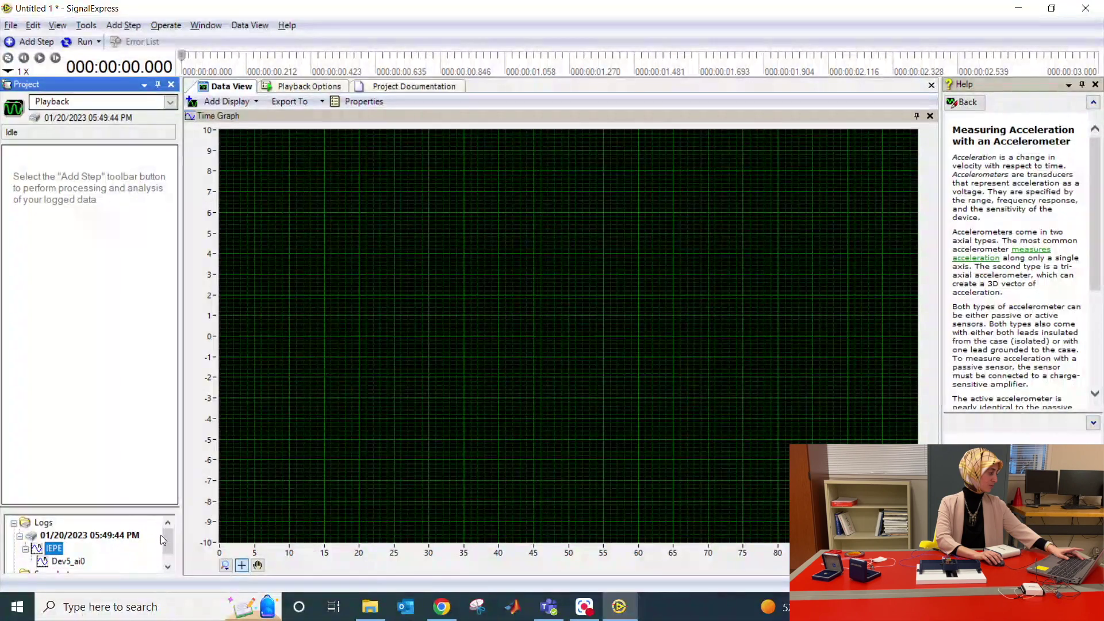
pyautogui.scroll(-1, 165, 543)
pyautogui.moveTo(74, 553); pyautogui.dragTo(385, 353)
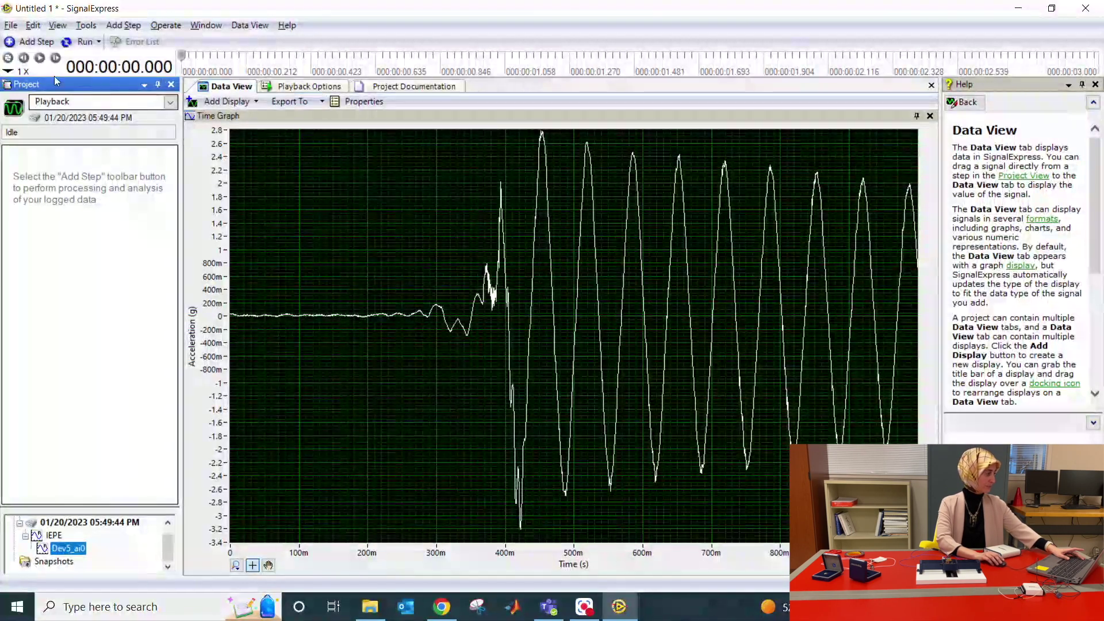
pyautogui.click(44, 62)
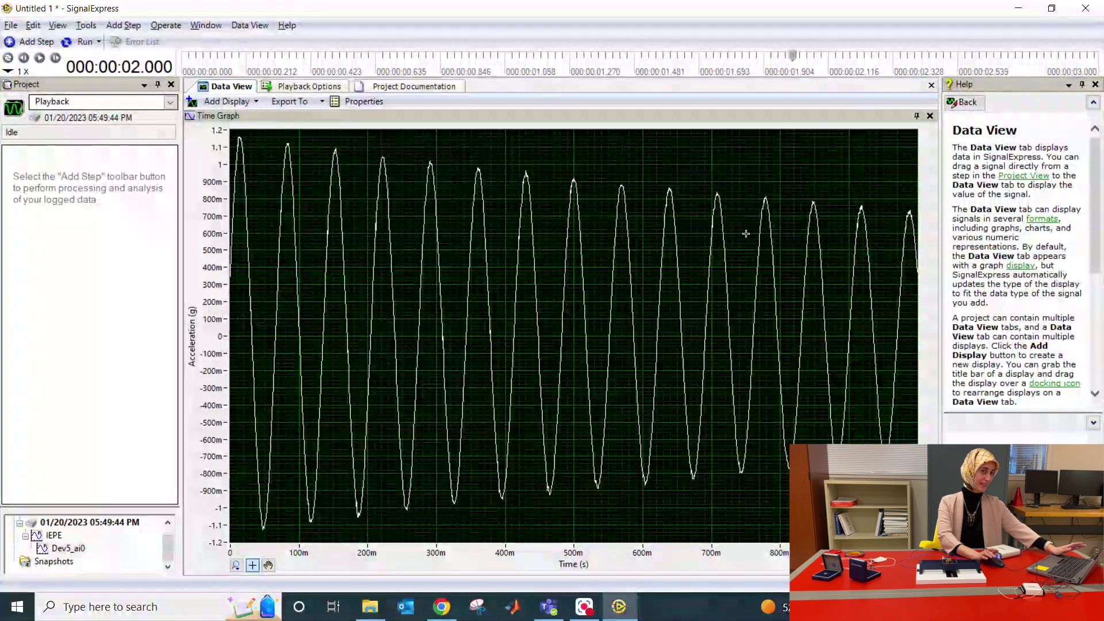
# Step: Export the first recorded log's Dev5_ai0 signal from the time graph to Microsoft Excel
pyautogui.click(583, 114)
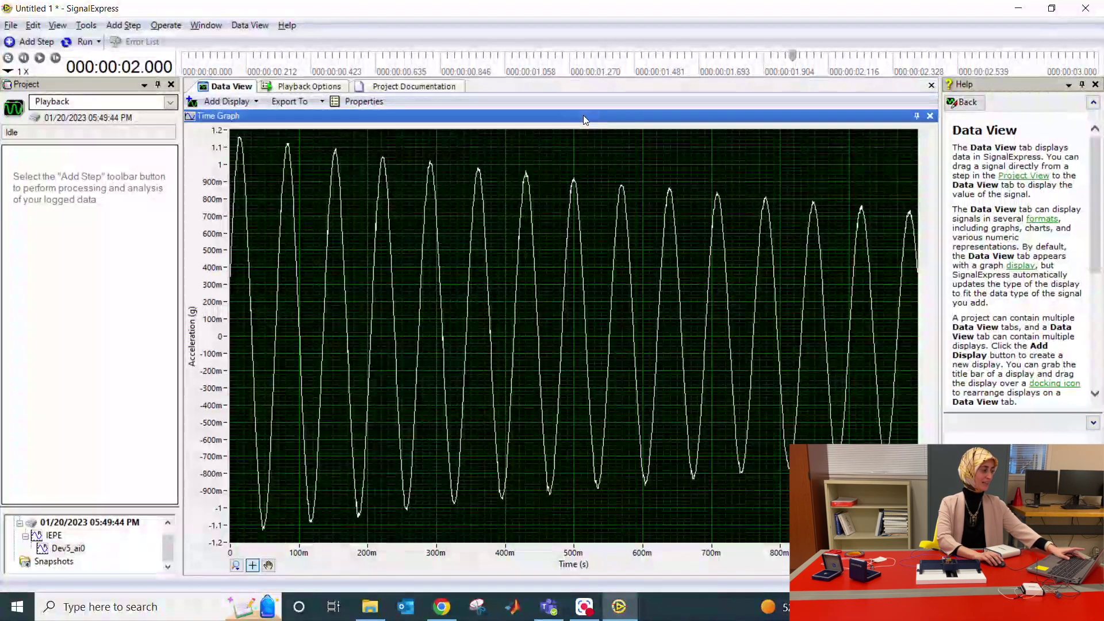
pyautogui.click(314, 107)
pyautogui.click(317, 136)
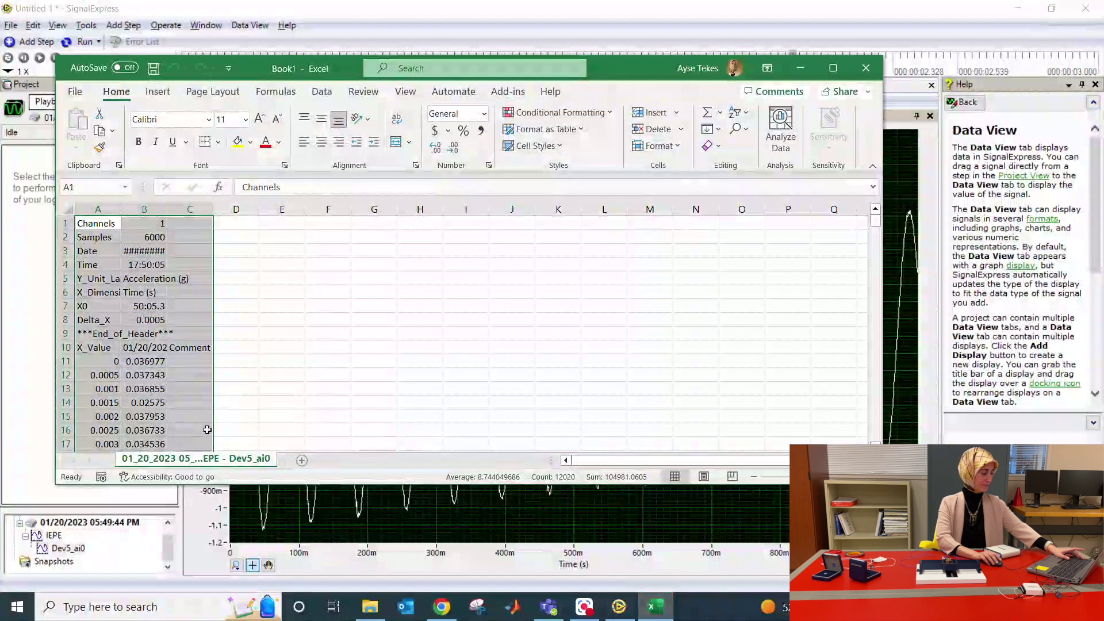
# Step: Rename the exported data worksheet in Excel as acc_translational
pyautogui.doubleClick(253, 463)
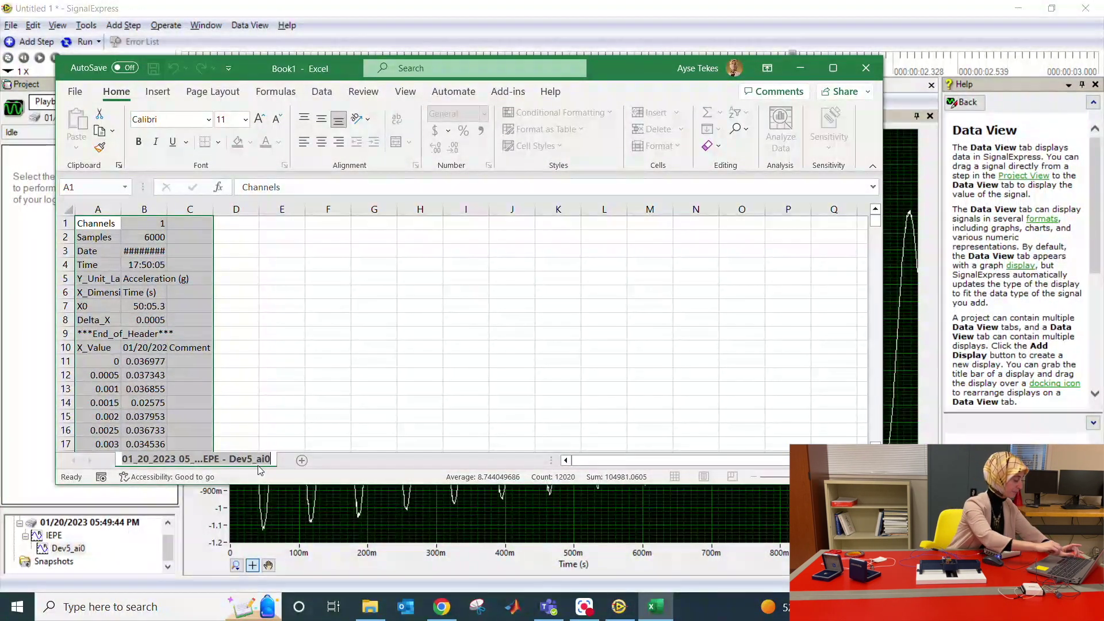
pyautogui.press('BackSpace')
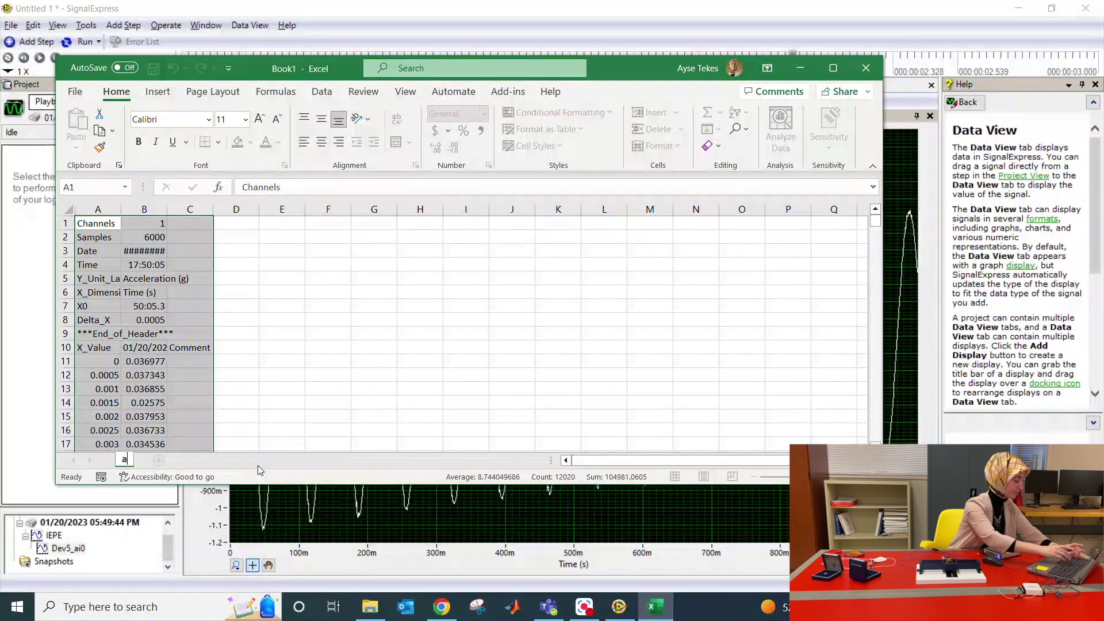
pyautogui.write('acc_t')
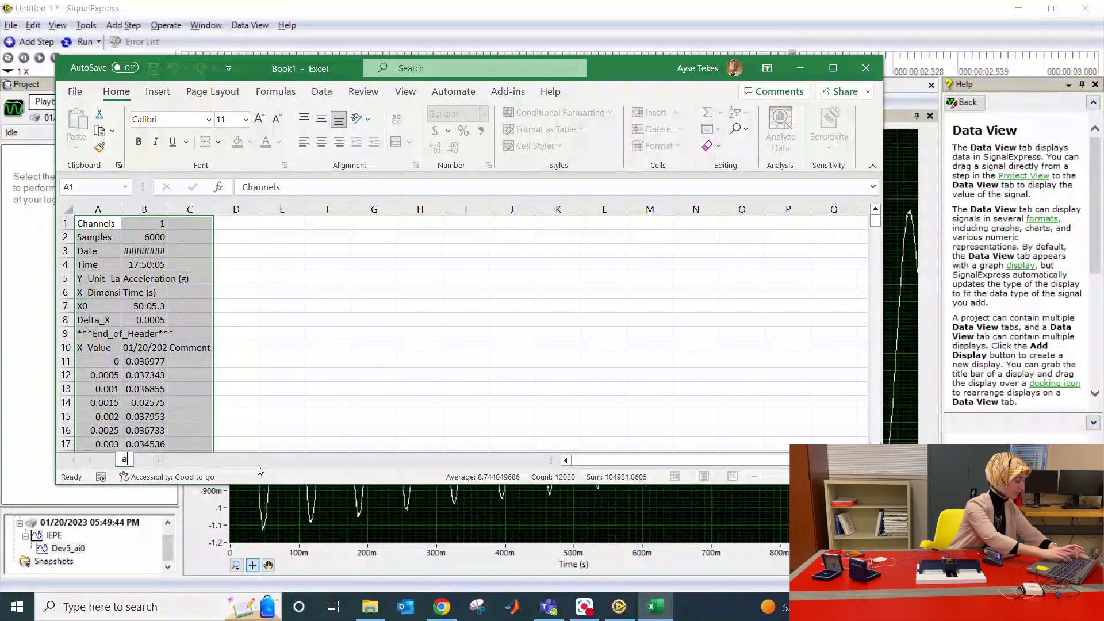
pyautogui.write('ra')
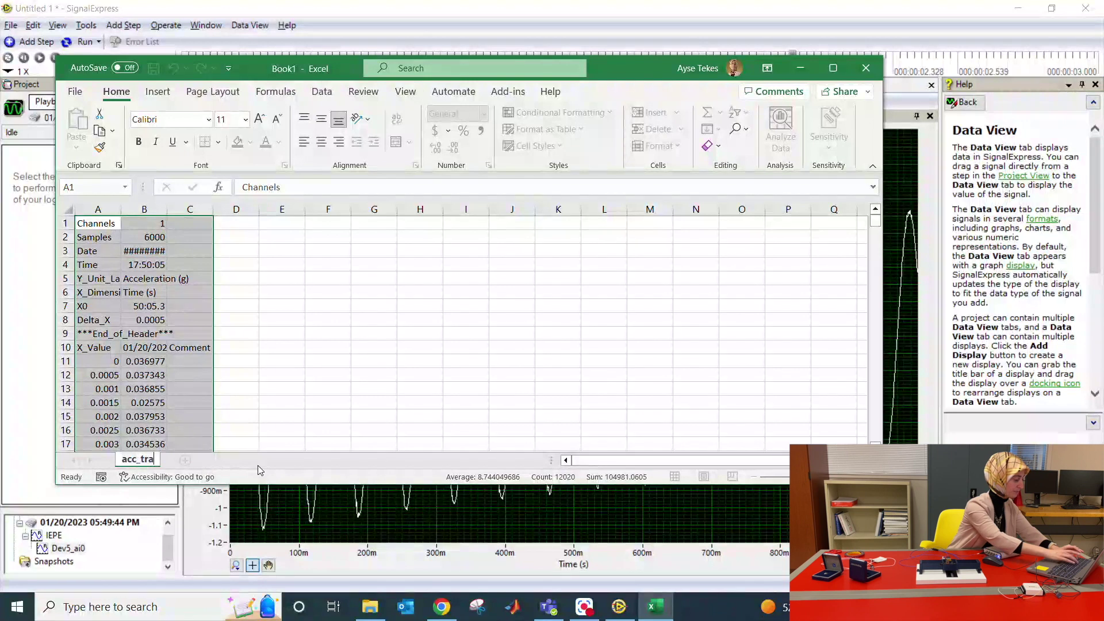
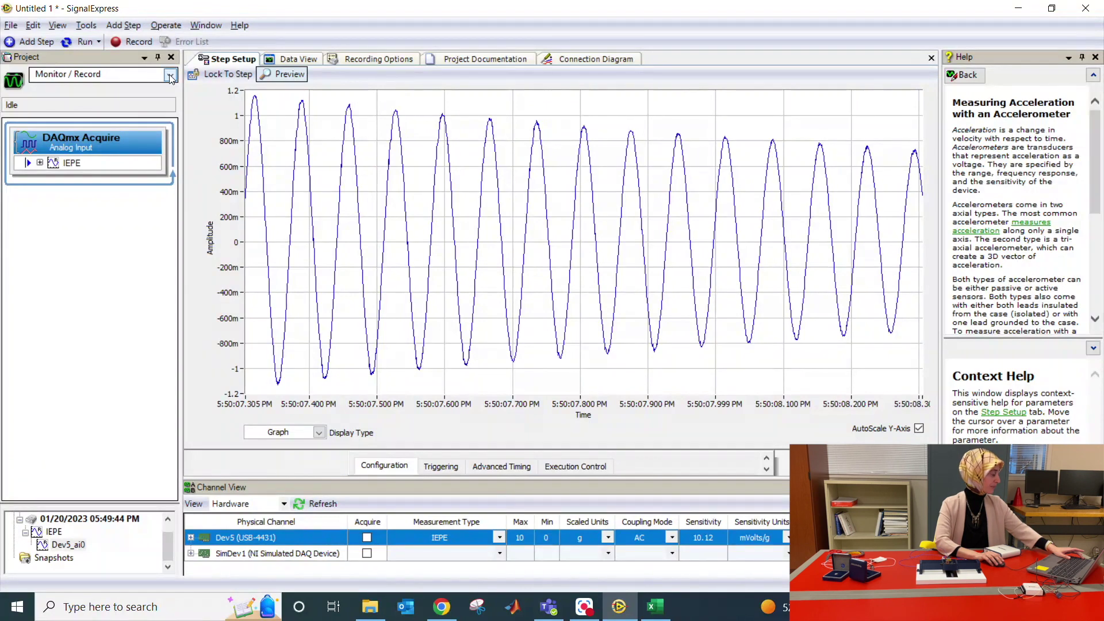
# Step: Return to the Monitor / Record work area in SignalExpress, and record and stop a second log of the IEPE signal
pyautogui.click(170, 76)
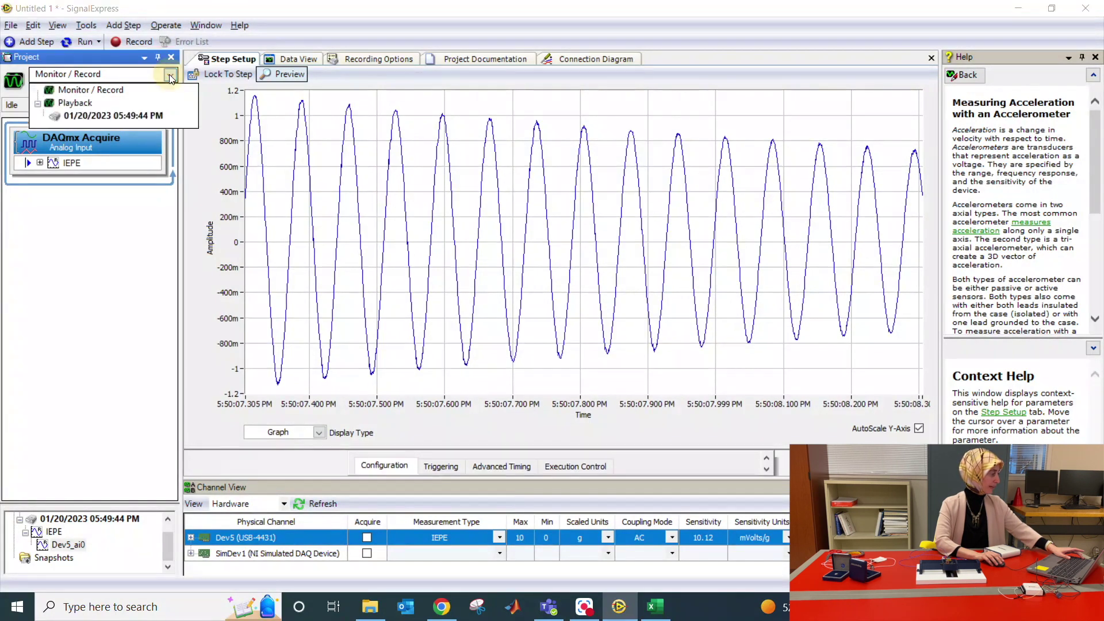
pyautogui.click(128, 92)
pyautogui.click(133, 42)
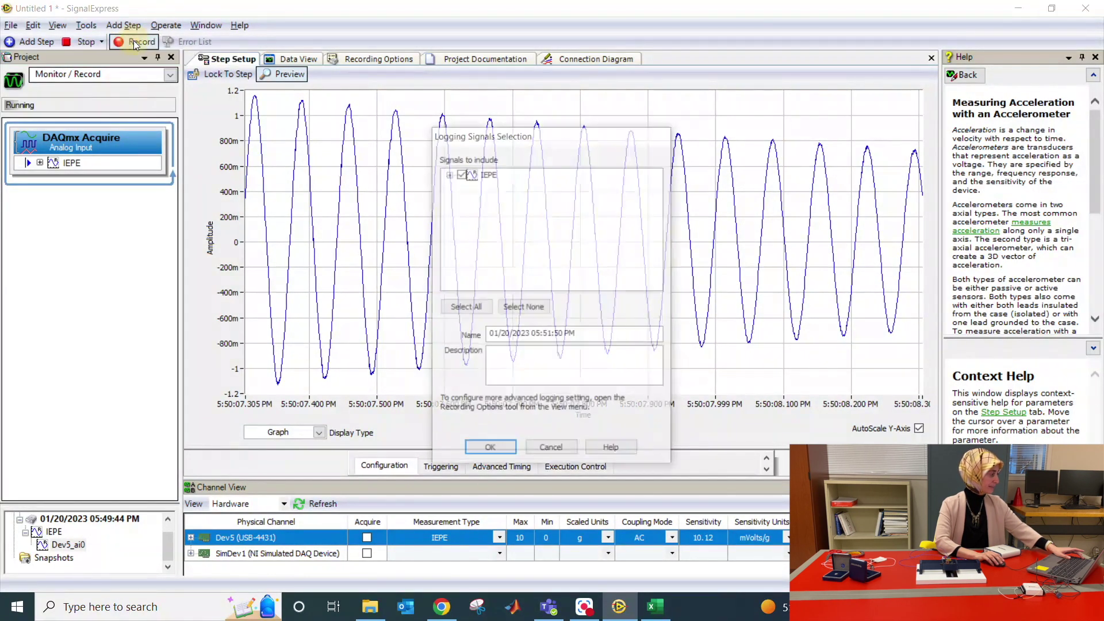
pyautogui.click(460, 173)
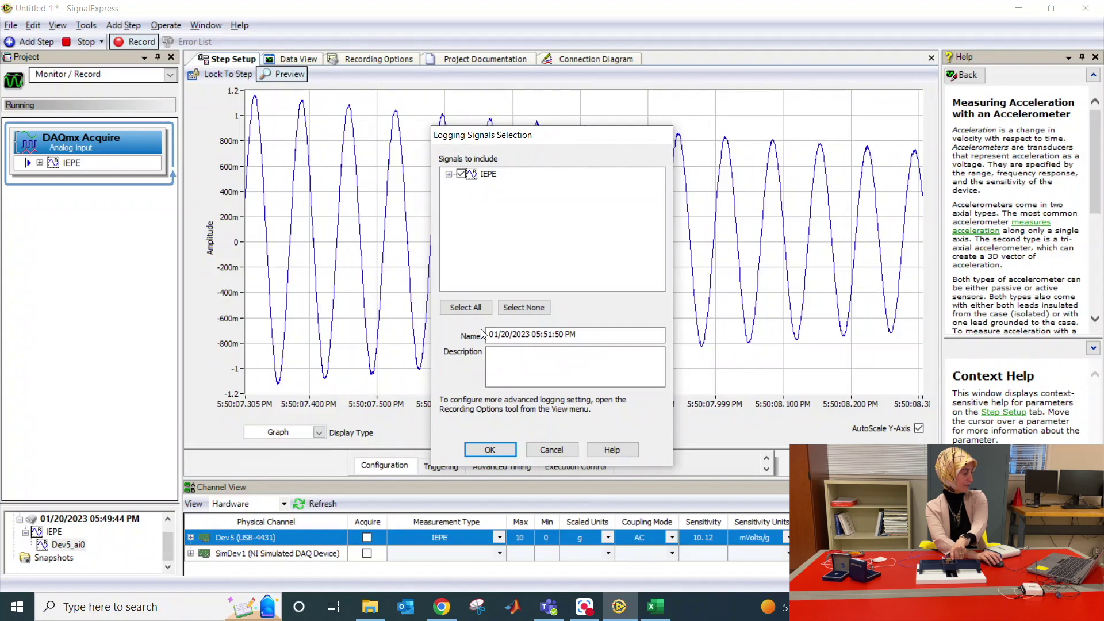
pyautogui.click(489, 450)
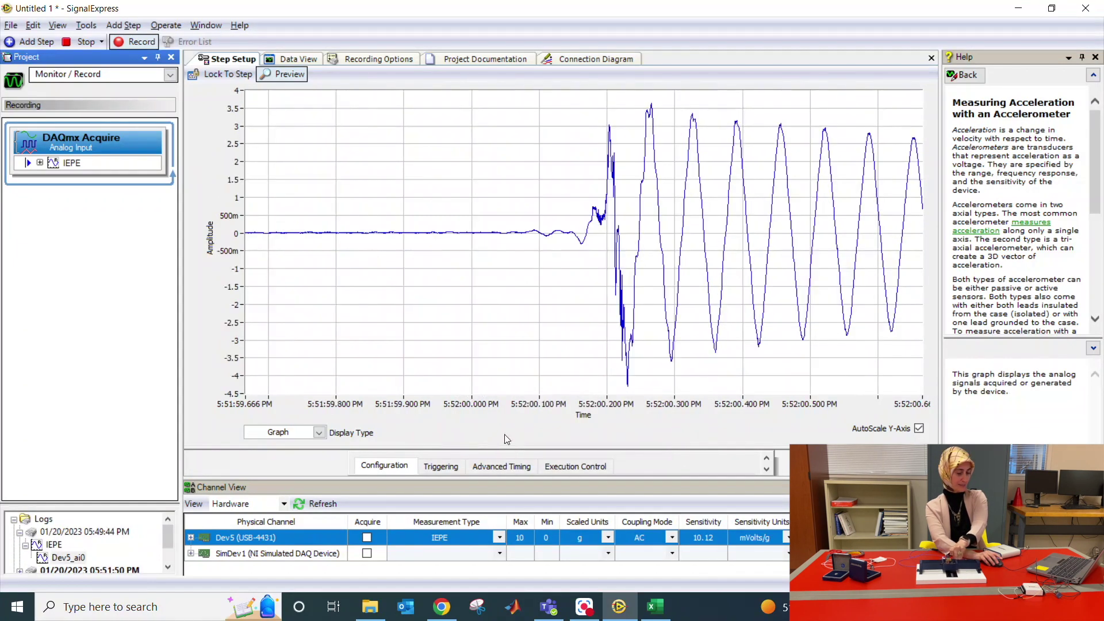
pyautogui.click(82, 41)
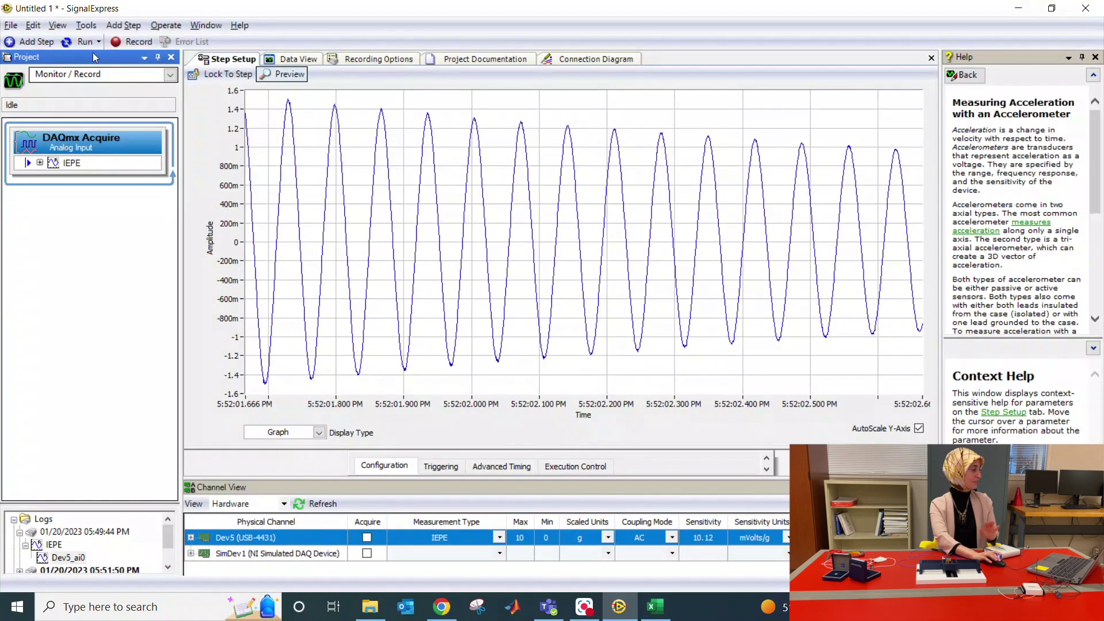
# Step: Open the 01/20/2023 05:51:50 PM log in Playback, export its time graph to Microsoft Excel and switch to the Excel workbook
pyautogui.click(105, 75)
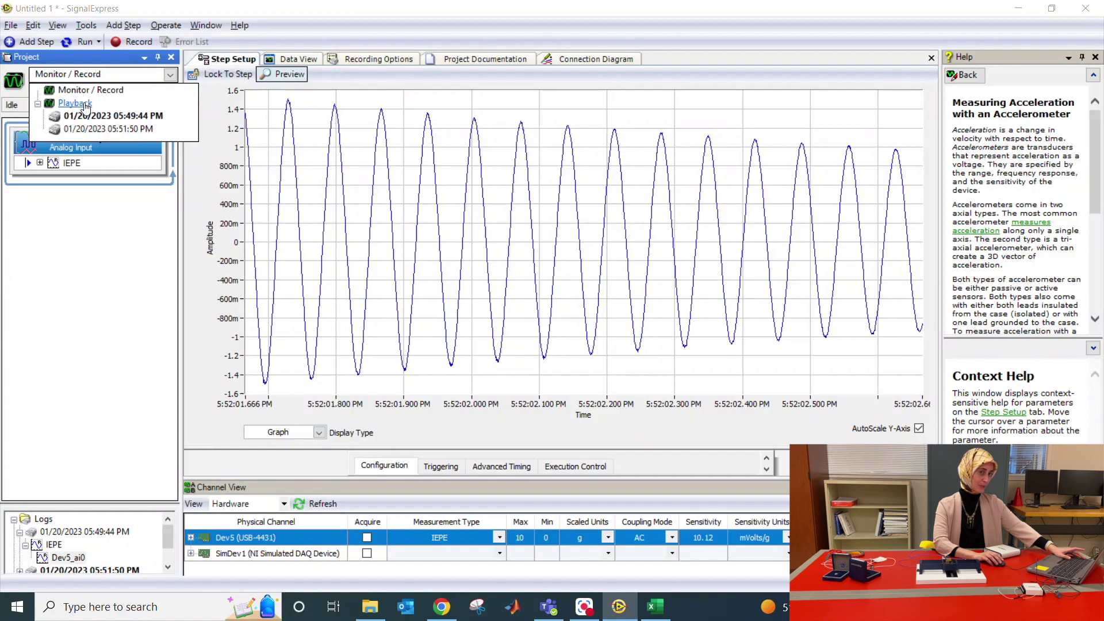
pyautogui.click(123, 131)
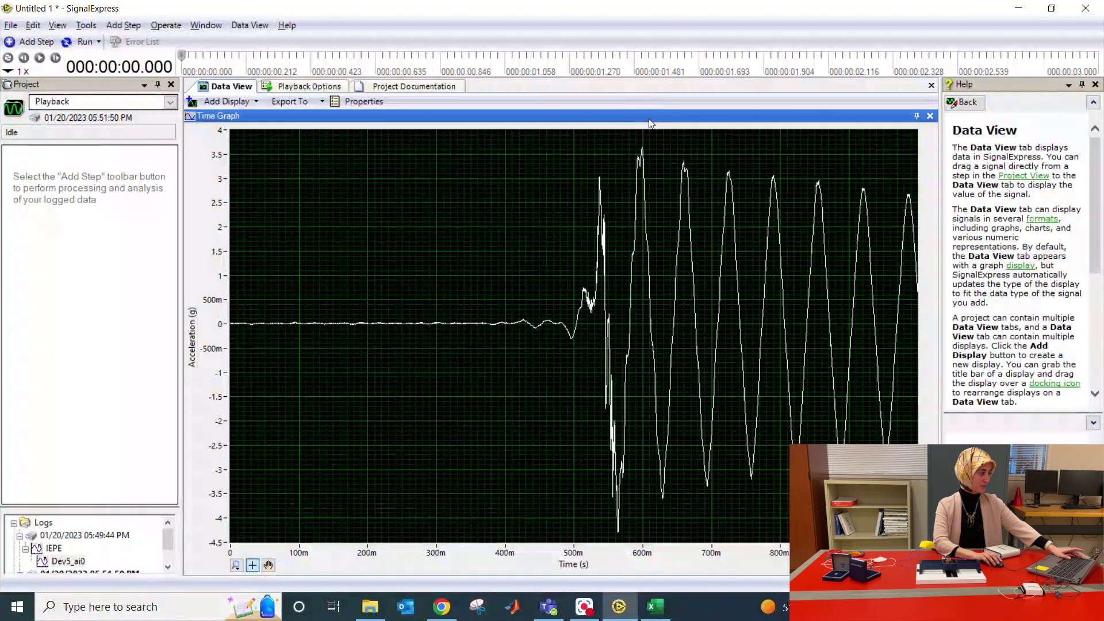
pyautogui.click(321, 102)
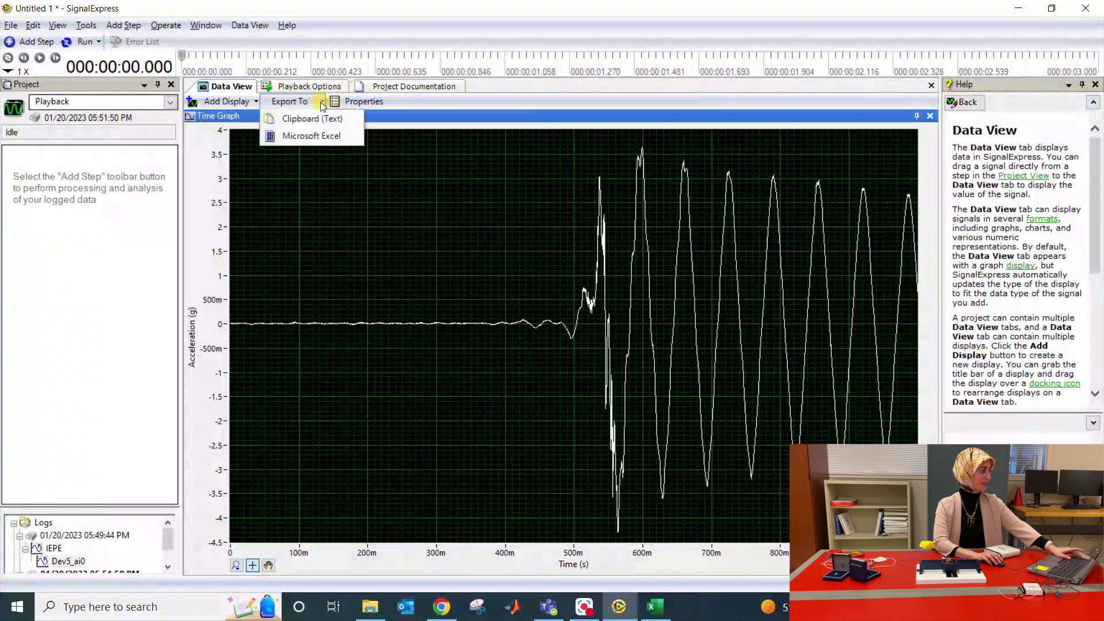
pyautogui.click(328, 138)
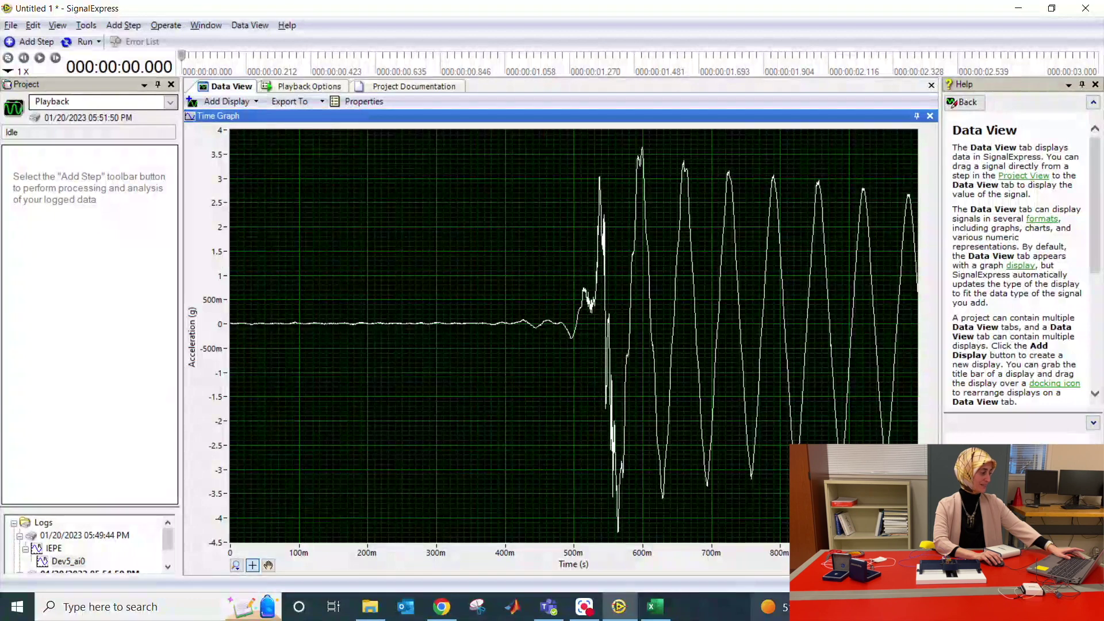
pyautogui.click(662, 612)
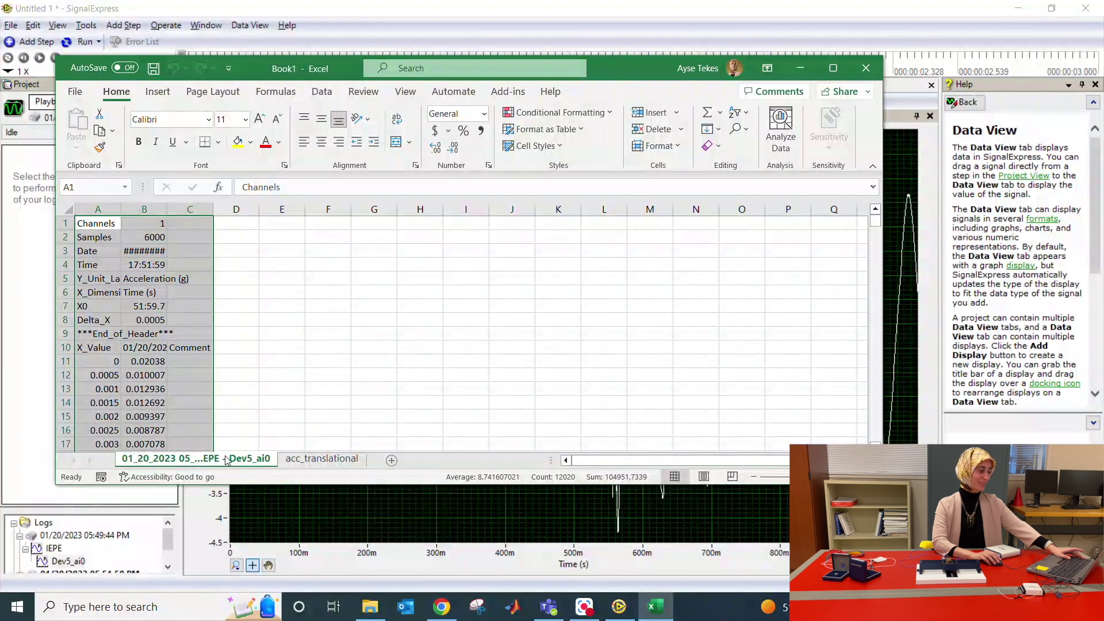
# Step: Rename the second log's exported worksheet as acc_translational 2
pyautogui.doubleClick(229, 459)
pyautogui.write('acc_tar')
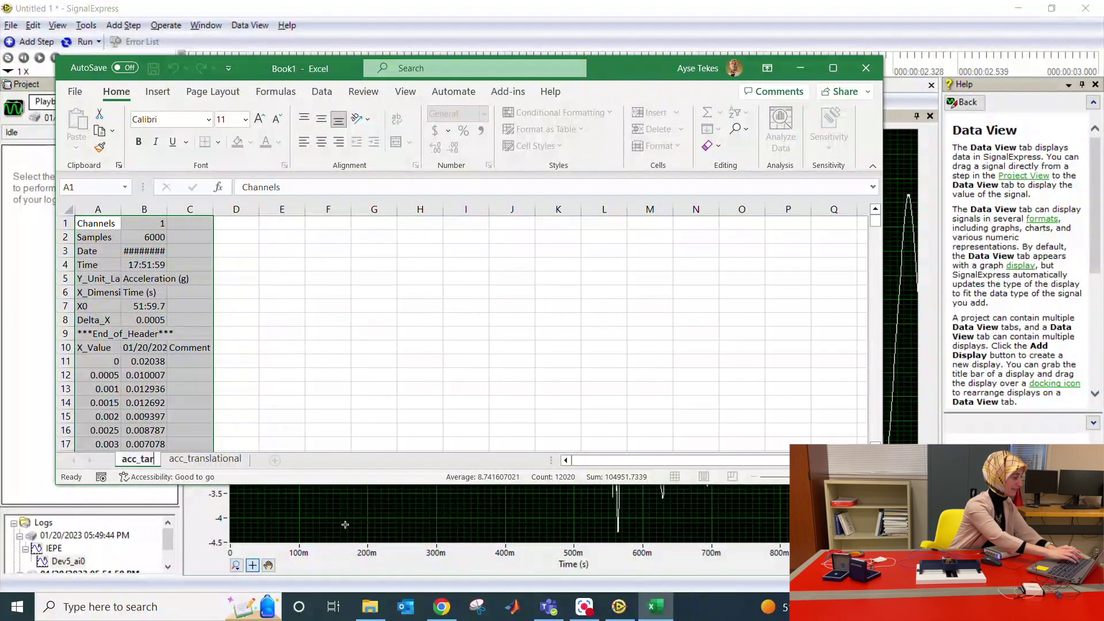
pyautogui.press('BackSpace')
pyautogui.press('BackSpace')
pyautogui.write('ranslational 2')
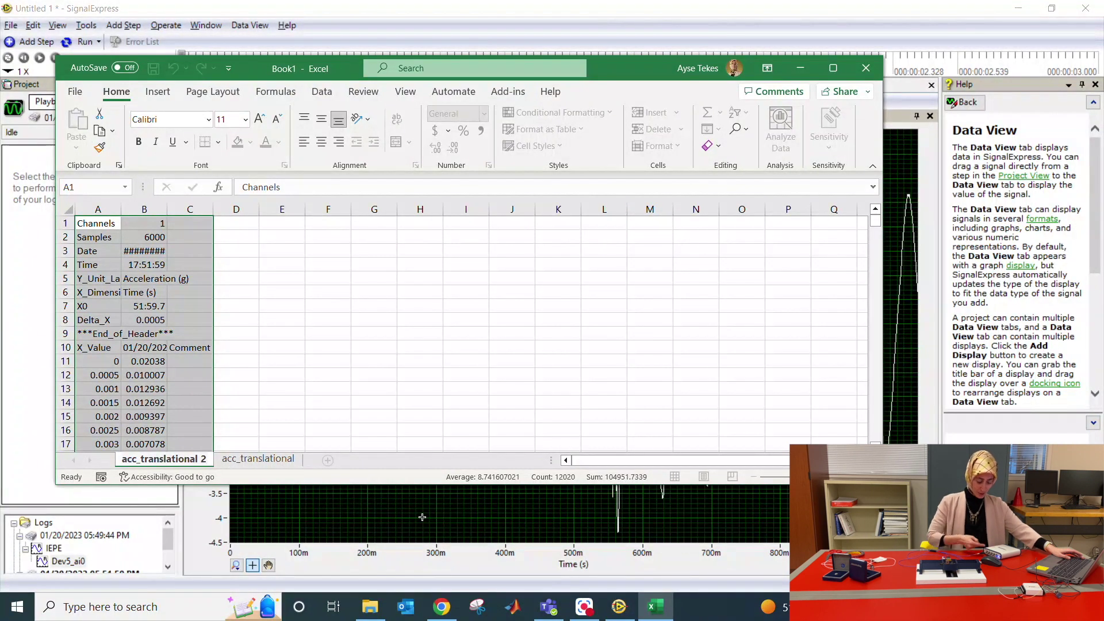
pyautogui.hotkey('alt', 'h')
pyautogui.press('o')
pyautogui.press('r')
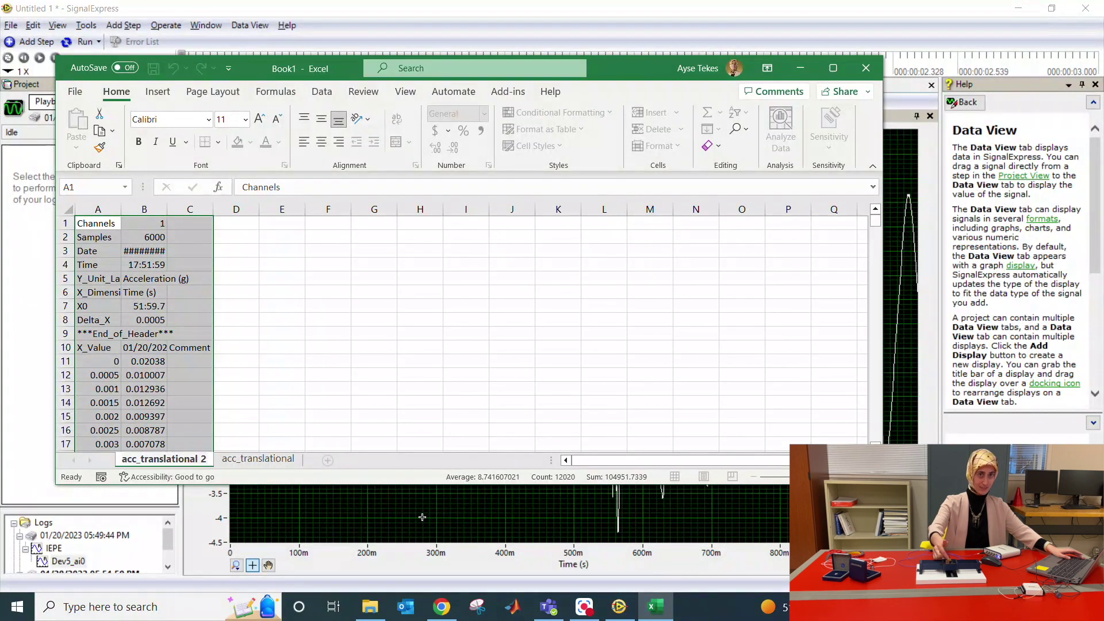
pyautogui.hotkey('alt', 'h')
pyautogui.press('o')
pyautogui.press('r')
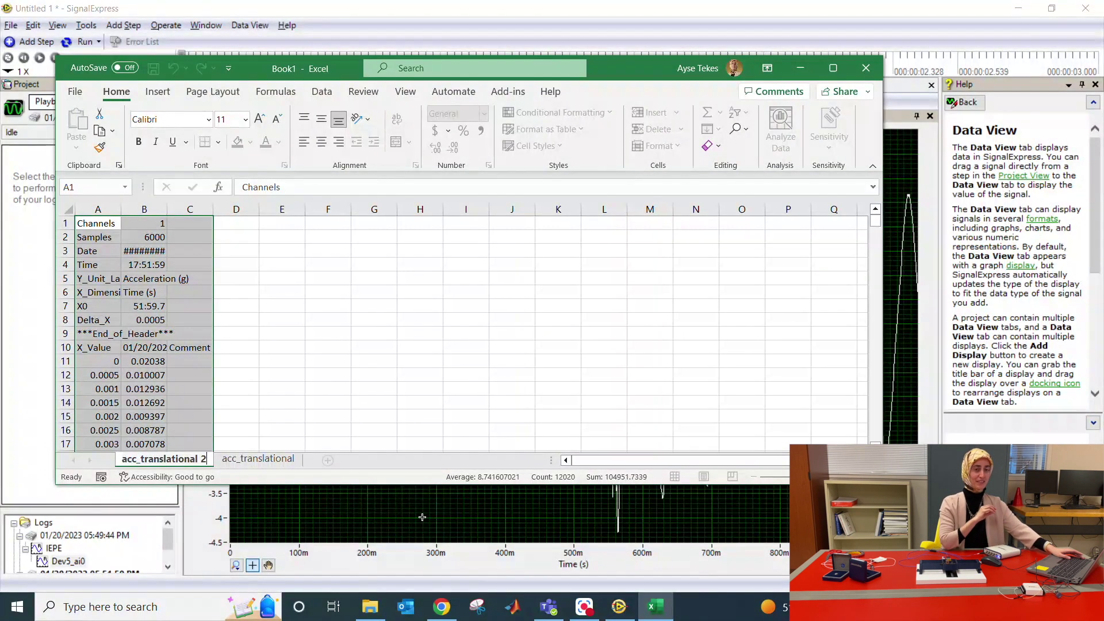
pyautogui.press('Return')
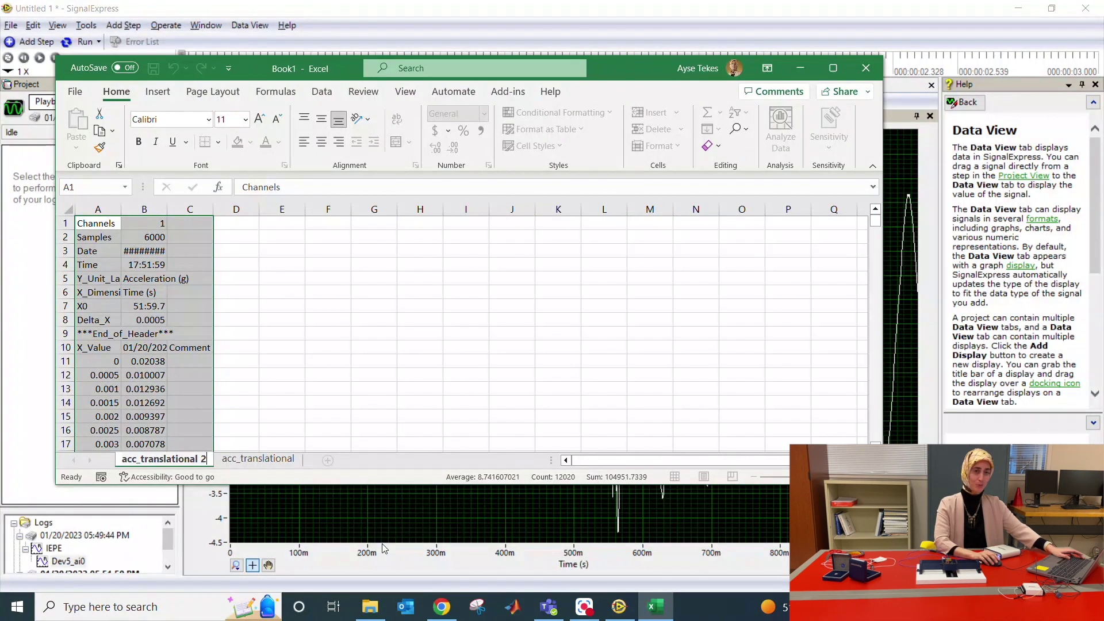